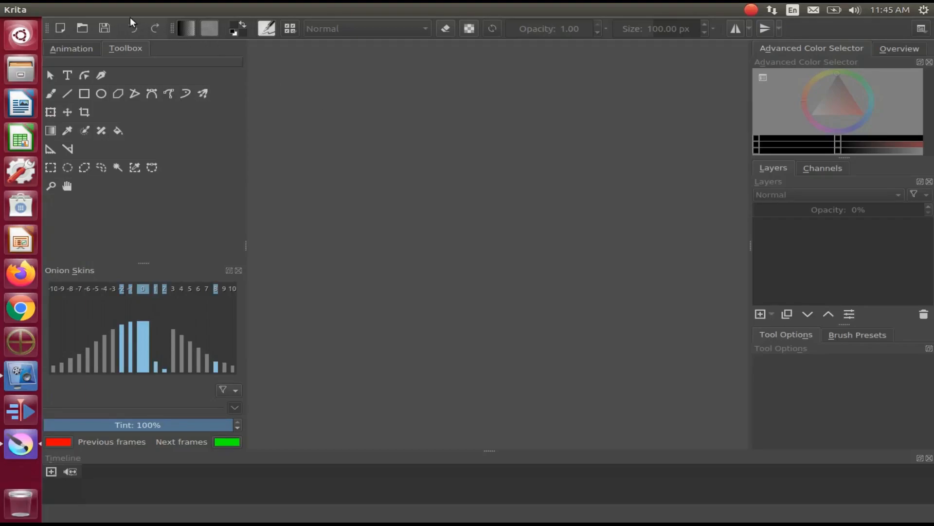
# Step: Create a new custom document of 1600 by 1200 pixels at 300 ppi
pyautogui.moveTo(83, 9)
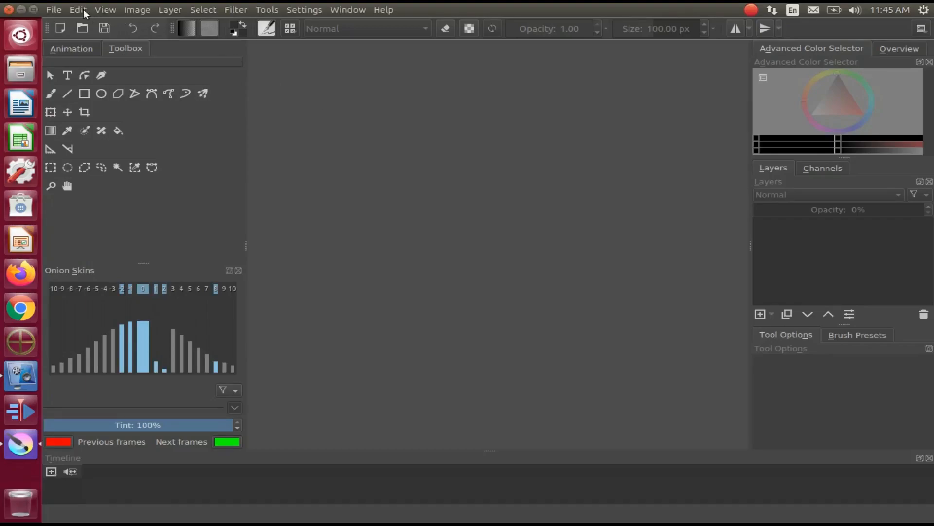
pyautogui.click(53, 9)
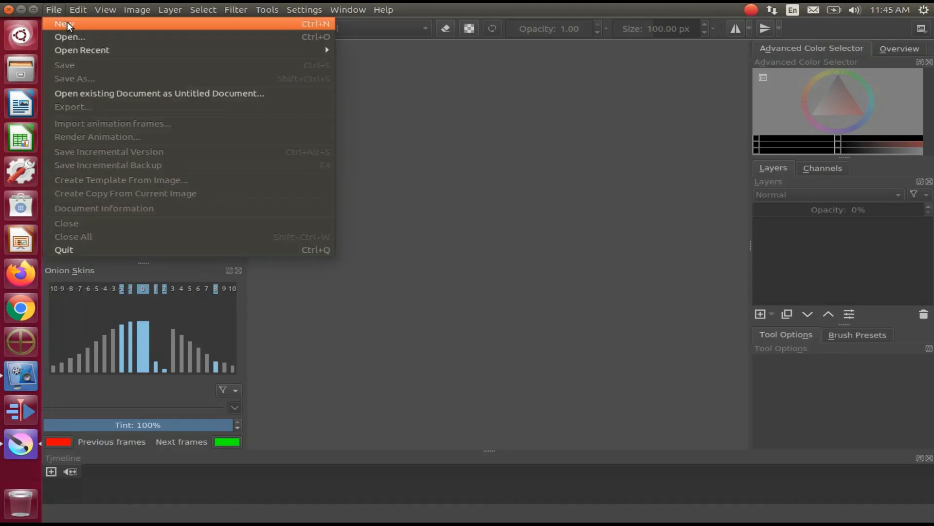
pyautogui.click(67, 23)
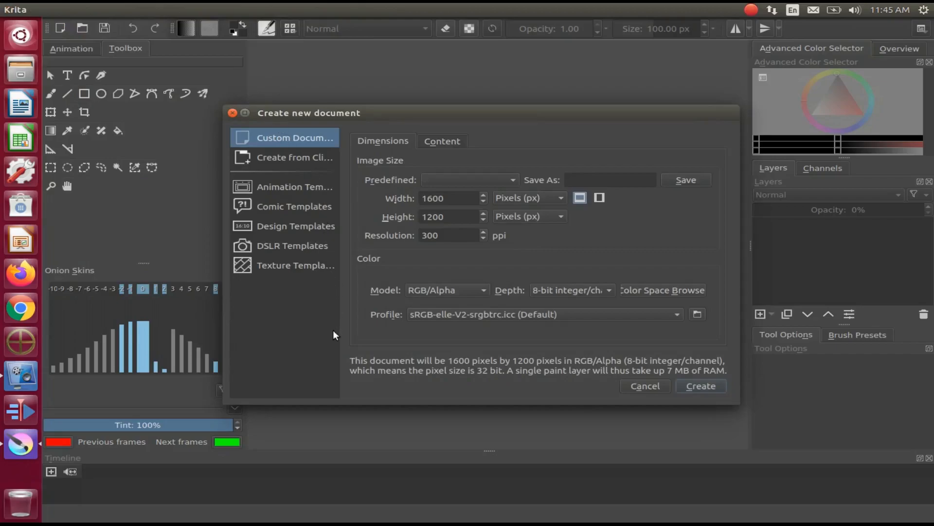
pyautogui.click(702, 387)
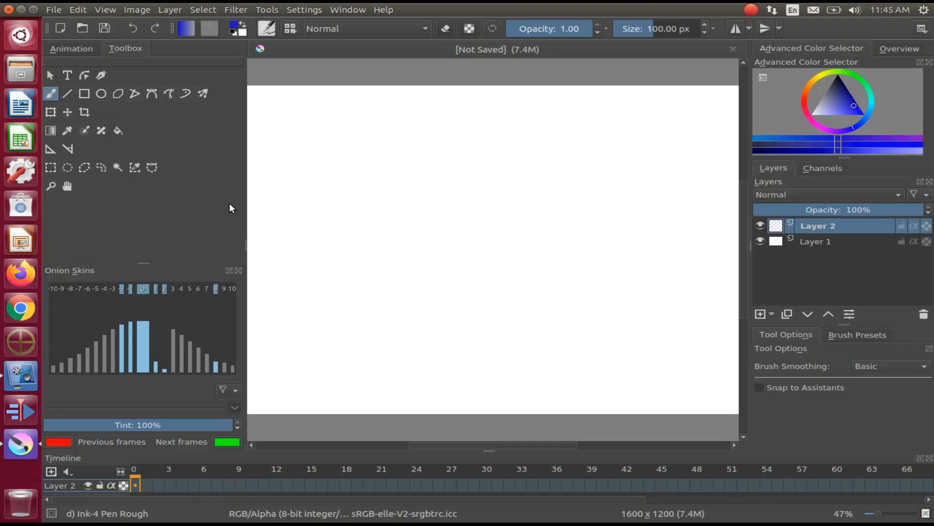
# Step: Draw a rectangle about 1600 by 360 px across the middle of the canvas and fill it with blue
pyautogui.click(83, 91)
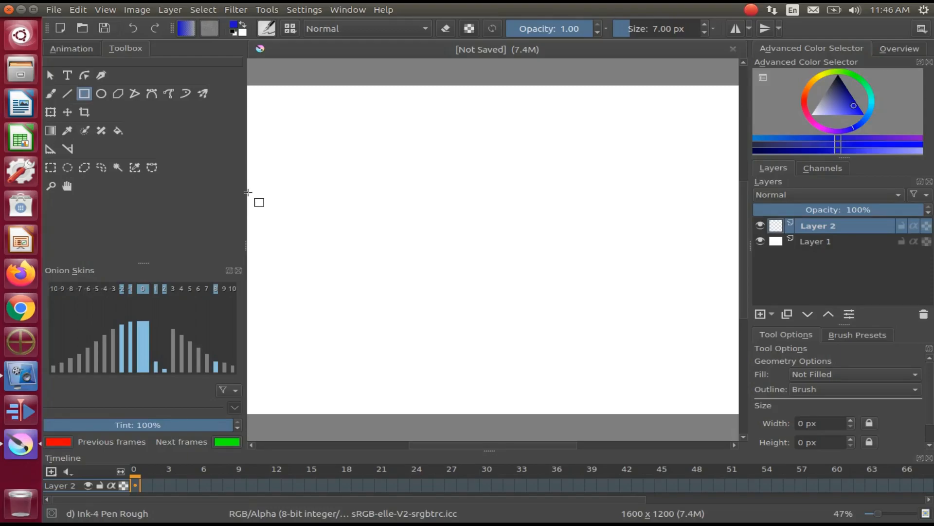
pyautogui.moveTo(247, 192); pyautogui.dragTo(735, 291)
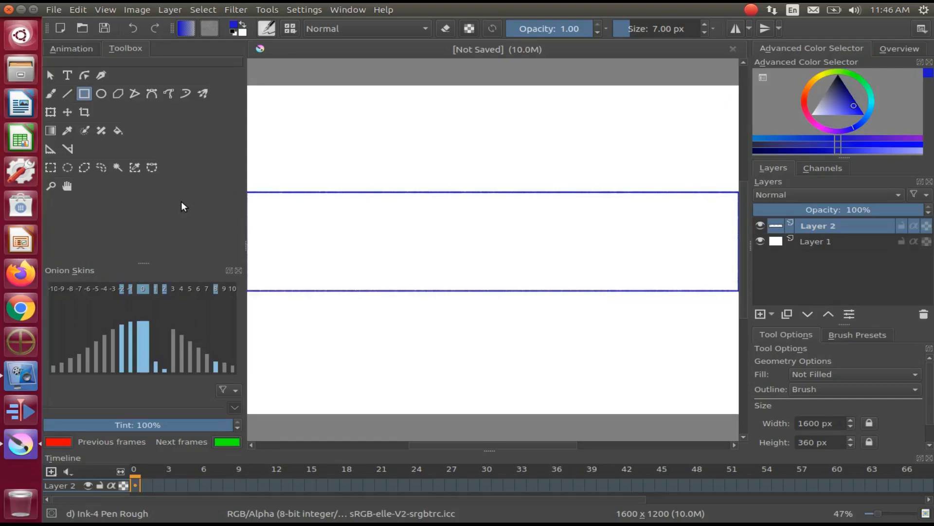
pyautogui.click(118, 130)
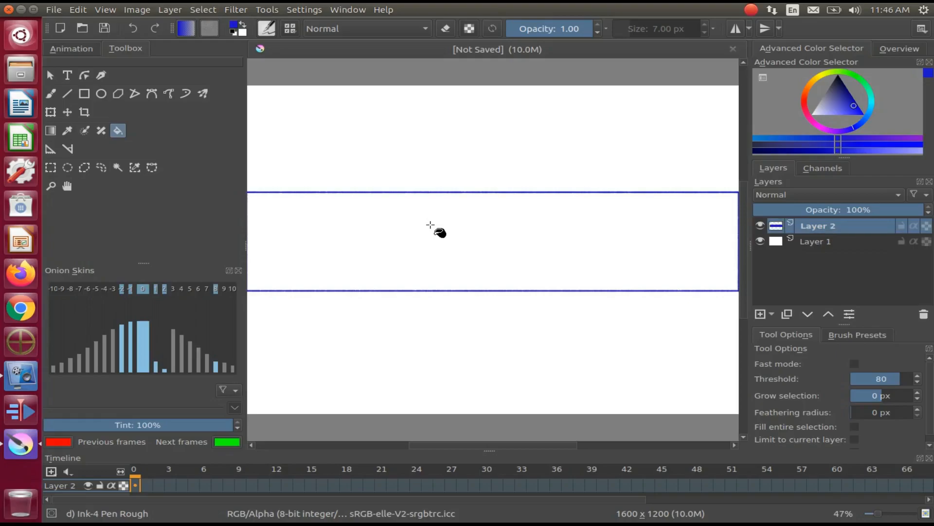
pyautogui.click(430, 225)
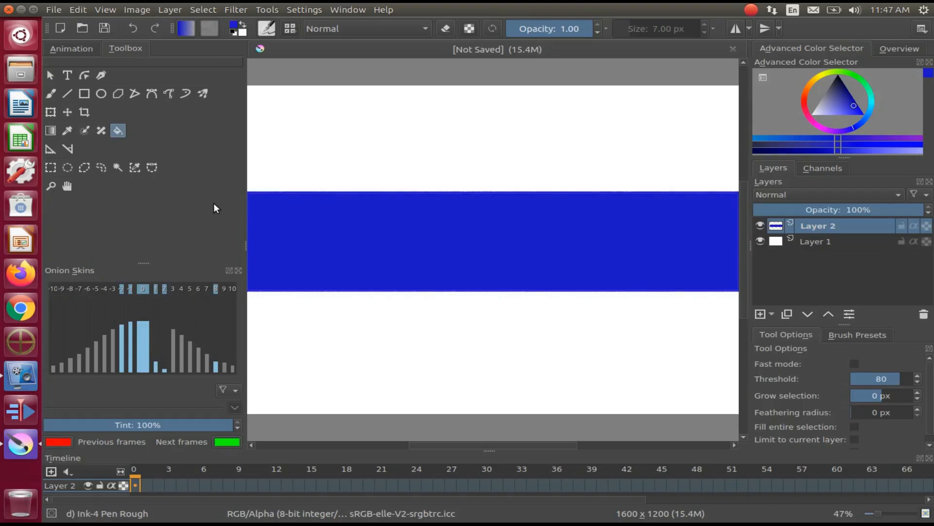
# Step: Add a text object on the blue band, replace its placeholder with "This is Redfeather", and save it
pyautogui.click(67, 74)
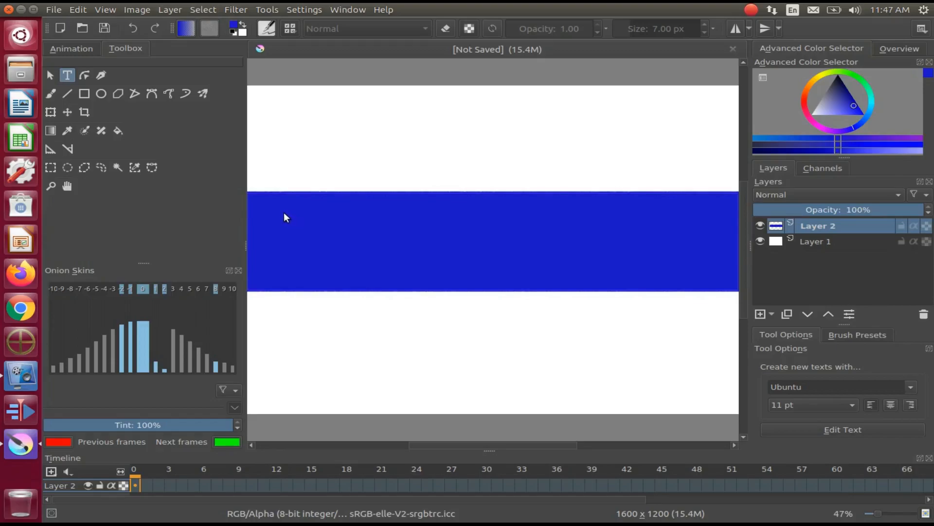
pyautogui.moveTo(347, 229); pyautogui.dragTo(524, 238)
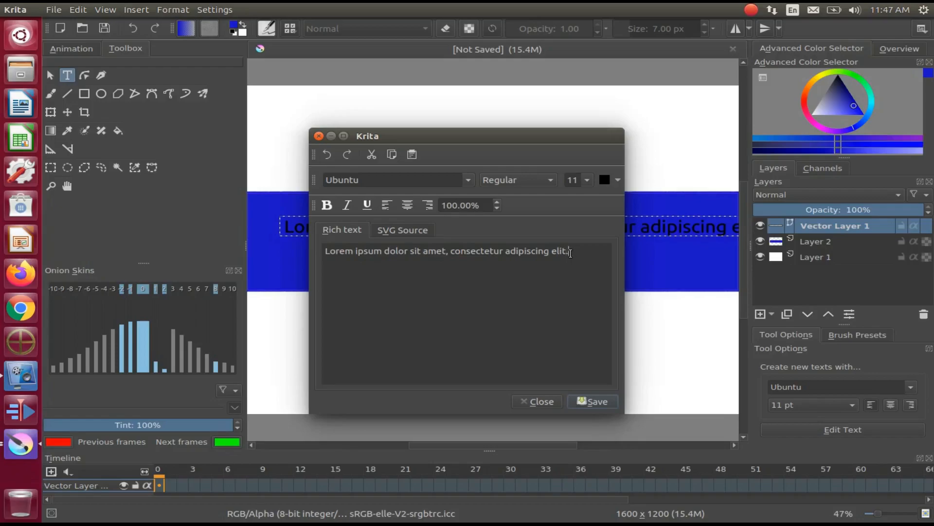
pyautogui.moveTo(570, 253); pyautogui.dragTo(320, 251)
pyautogui.press('BackSpace')
pyautogui.write('This is Redfeather')
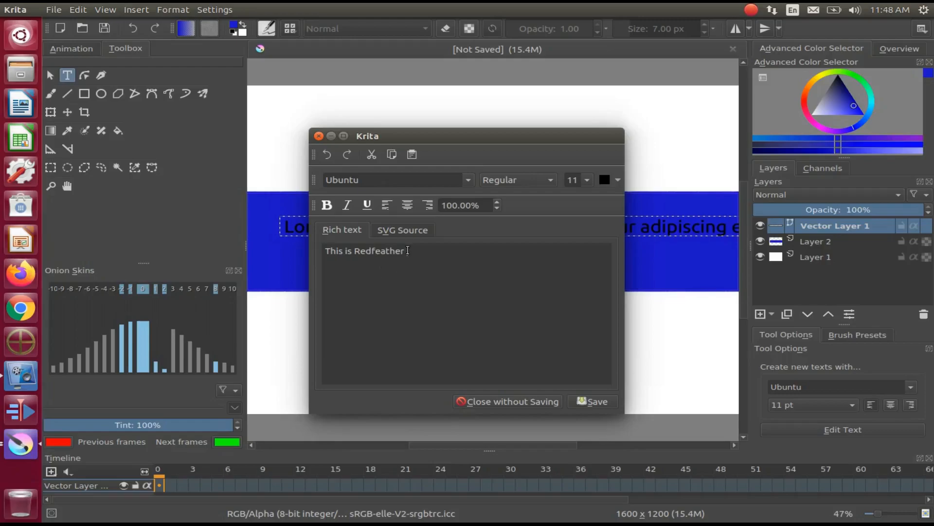
pyautogui.click(595, 402)
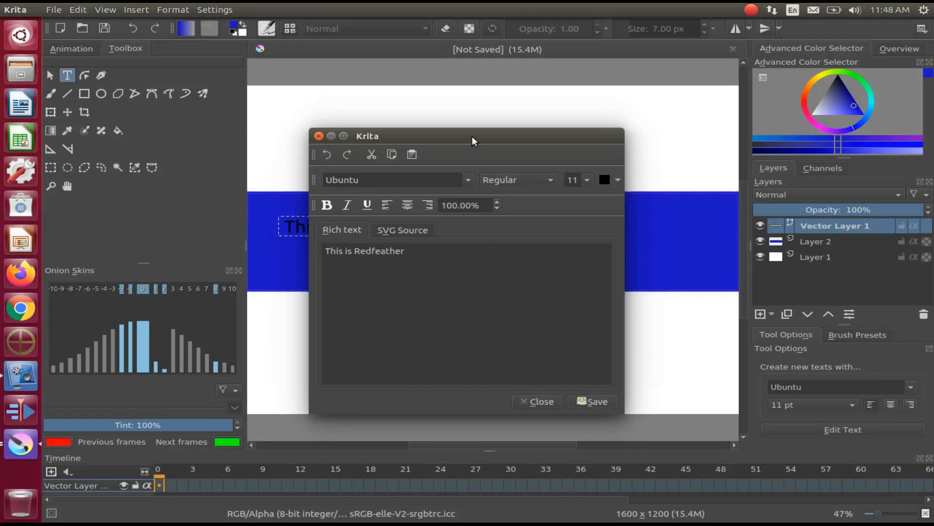
# Step: Set the font size of the whole "This is Redfeather" text to 28, save it, and check it on the canvas
pyautogui.moveTo(472, 136); pyautogui.dragTo(372, 164)
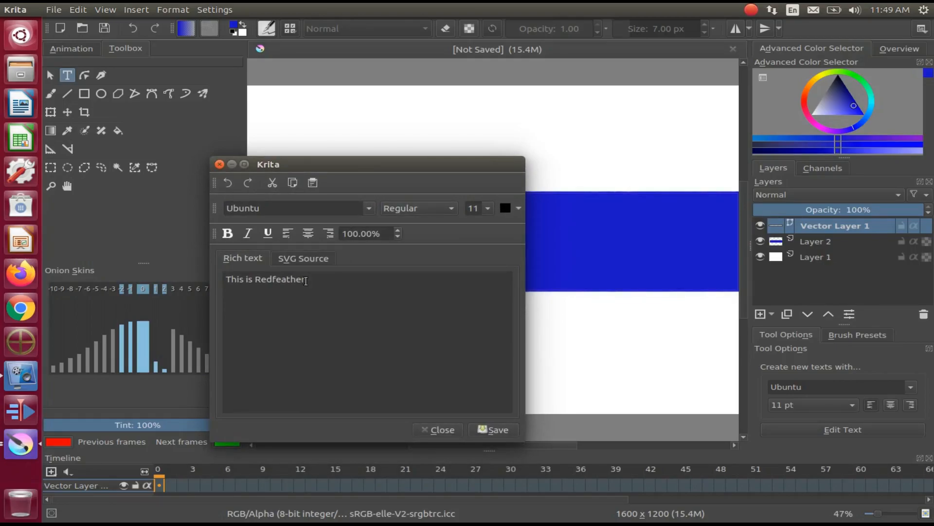
pyautogui.moveTo(305, 281); pyautogui.dragTo(227, 279)
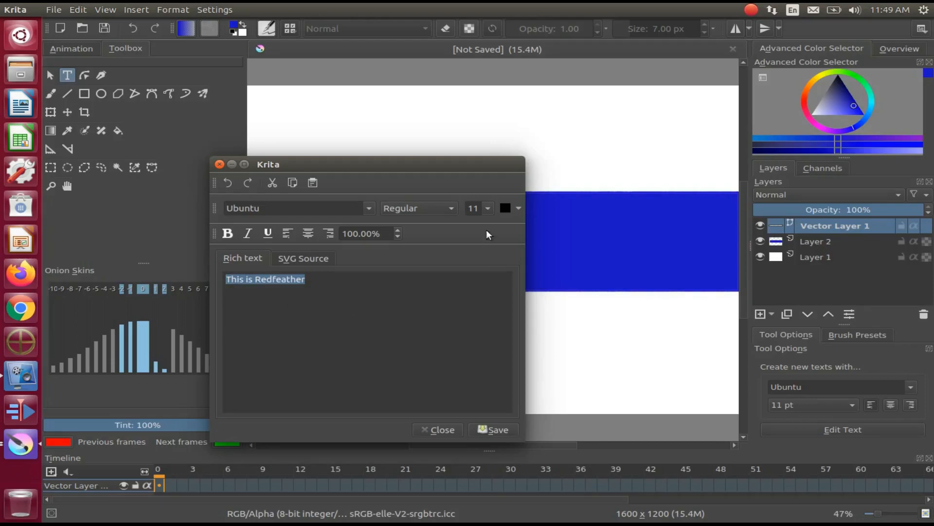
pyautogui.click(487, 209)
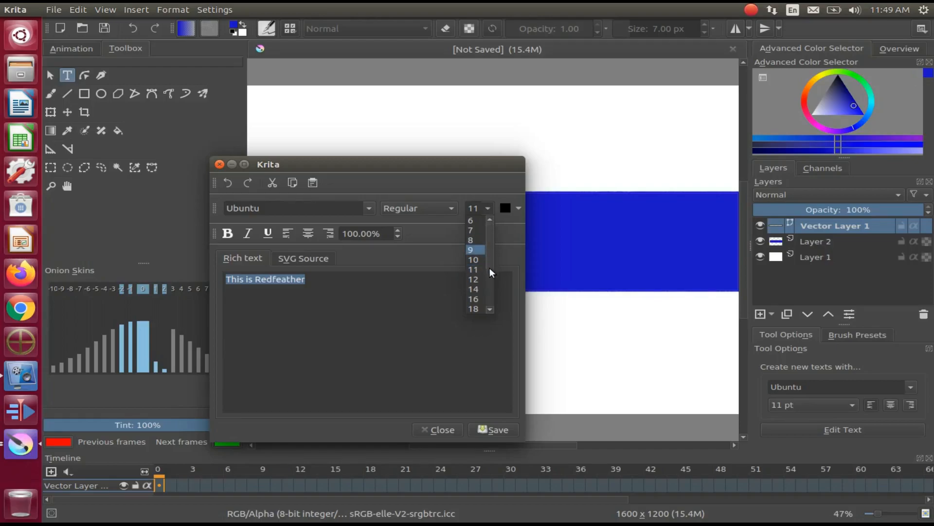
pyautogui.click(490, 311)
pyautogui.click(489, 311)
pyautogui.click(489, 311)
pyautogui.click(490, 311)
pyautogui.click(490, 310)
pyautogui.click(490, 310)
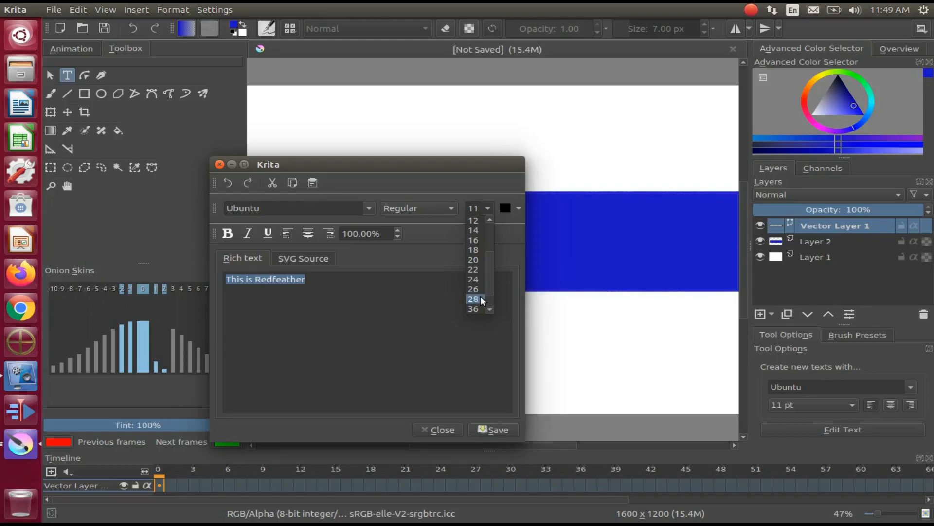
pyautogui.click(481, 297)
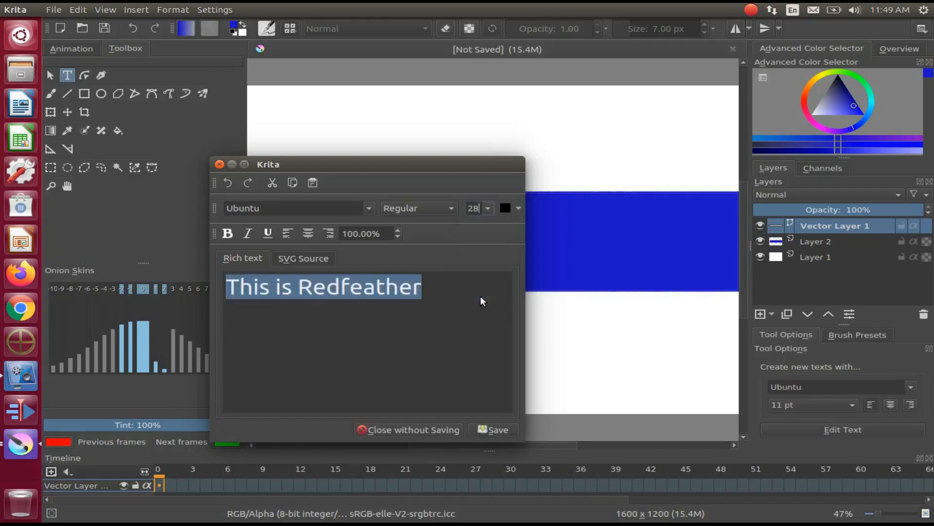
pyautogui.click(489, 411)
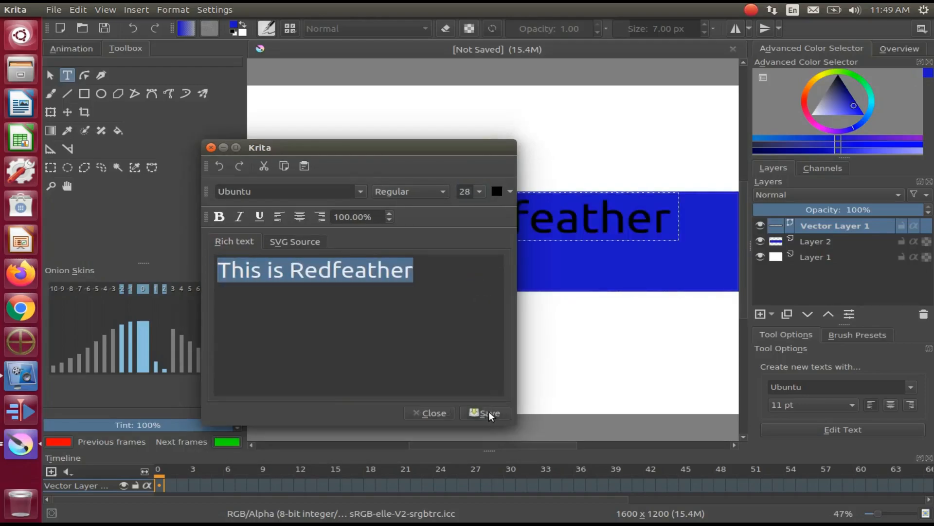
pyautogui.moveTo(414, 149); pyautogui.dragTo(511, 265)
pyautogui.moveTo(514, 267); pyautogui.dragTo(527, 266)
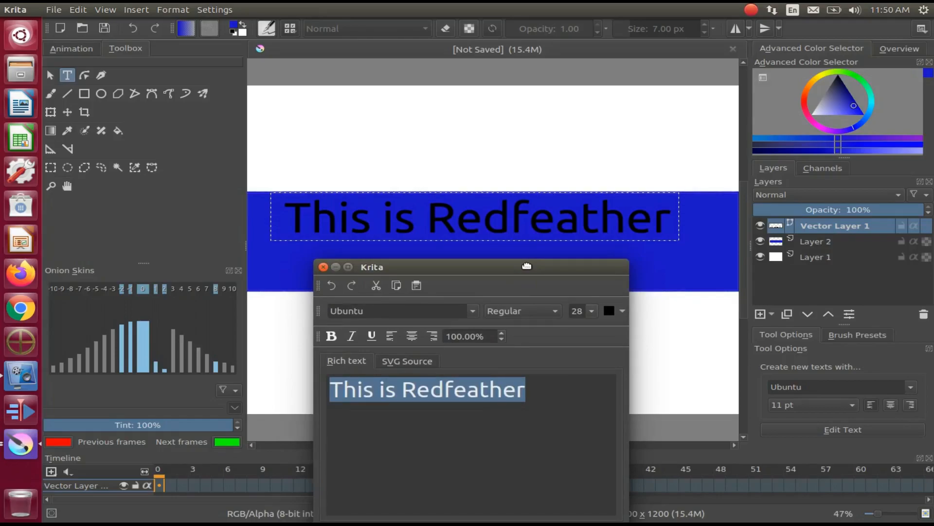
pyautogui.moveTo(527, 265); pyautogui.dragTo(489, 159)
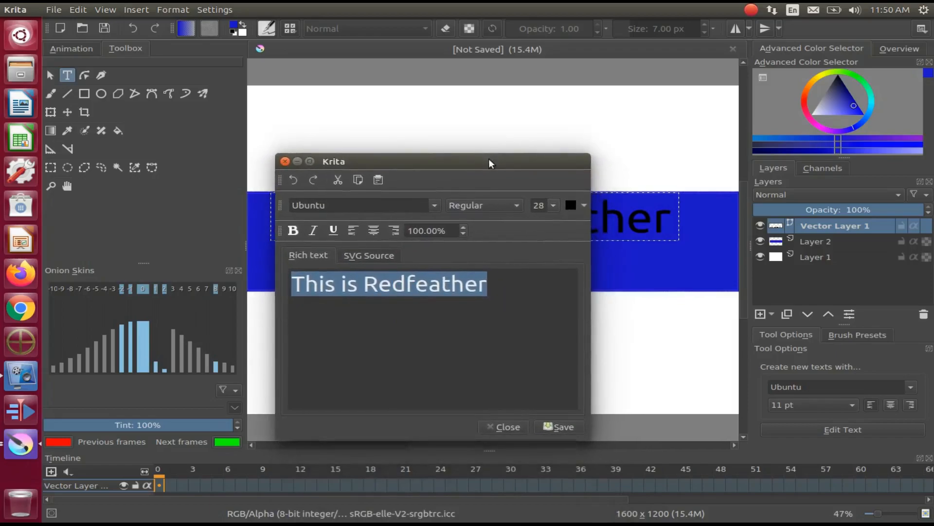
# Step: Increase the text's font size to 36, save it, and close the text editor after checking the canvas
pyautogui.click(554, 205)
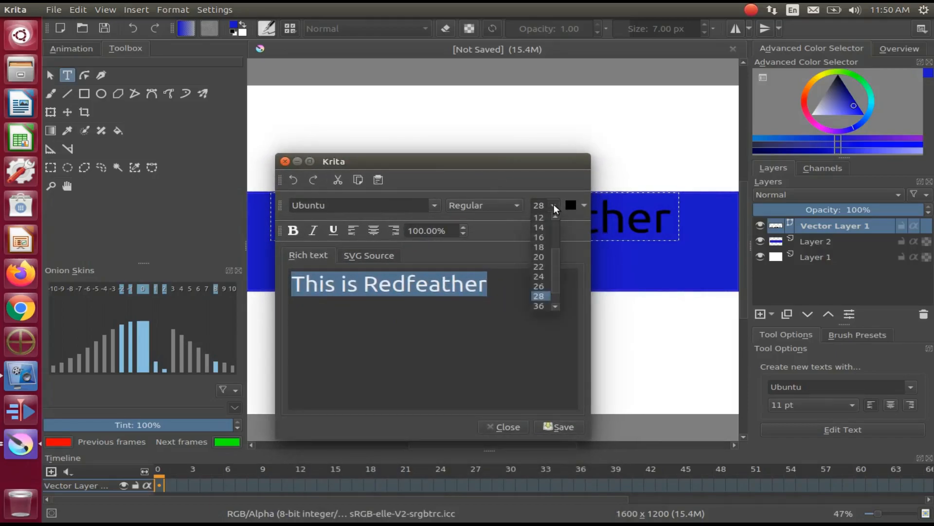
pyautogui.click(545, 305)
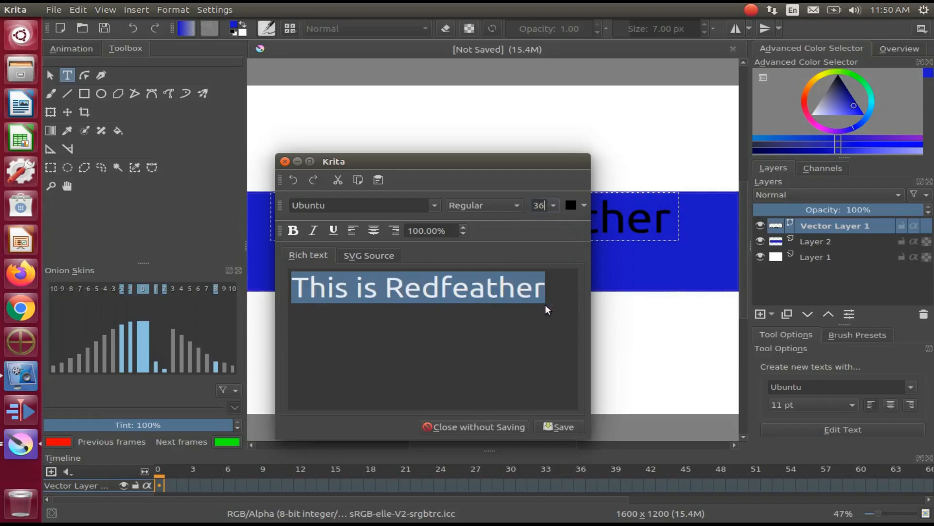
pyautogui.click(557, 426)
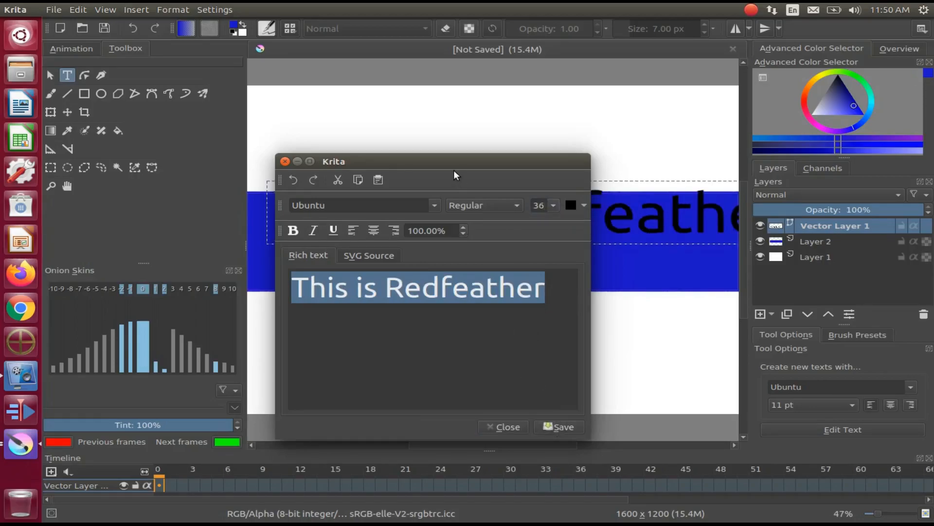
pyautogui.moveTo(457, 162); pyautogui.dragTo(515, 279)
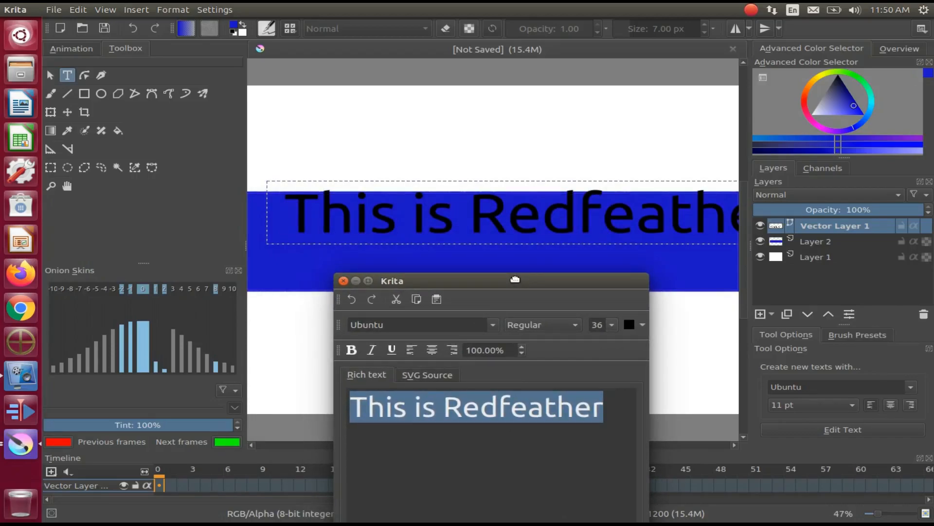
pyautogui.moveTo(515, 279); pyautogui.dragTo(472, 146)
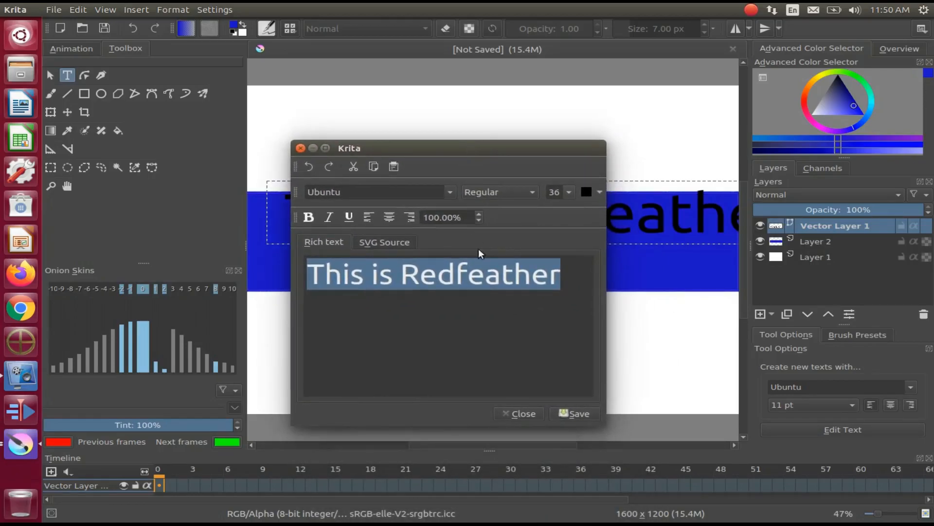
pyautogui.click(514, 412)
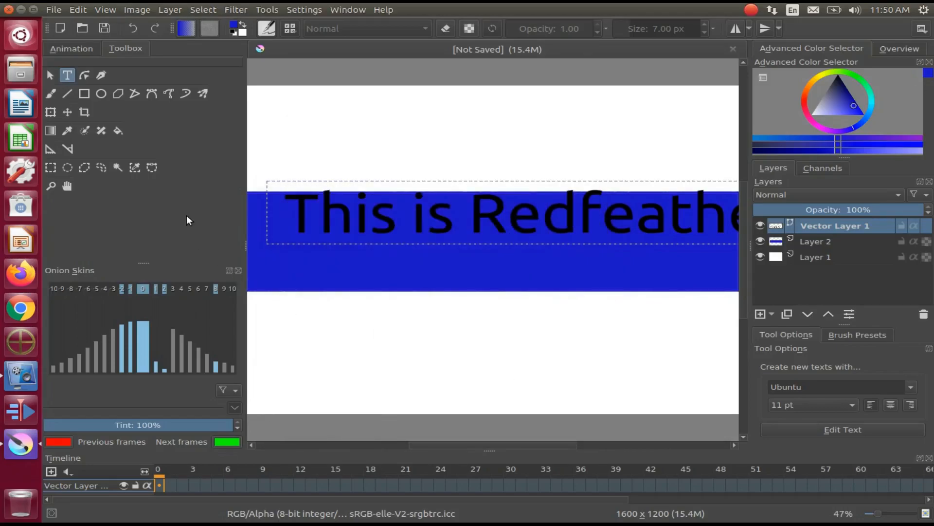
# Step: Move the text layer down and to the left so the text sits vertically within the blue band
pyautogui.click(68, 113)
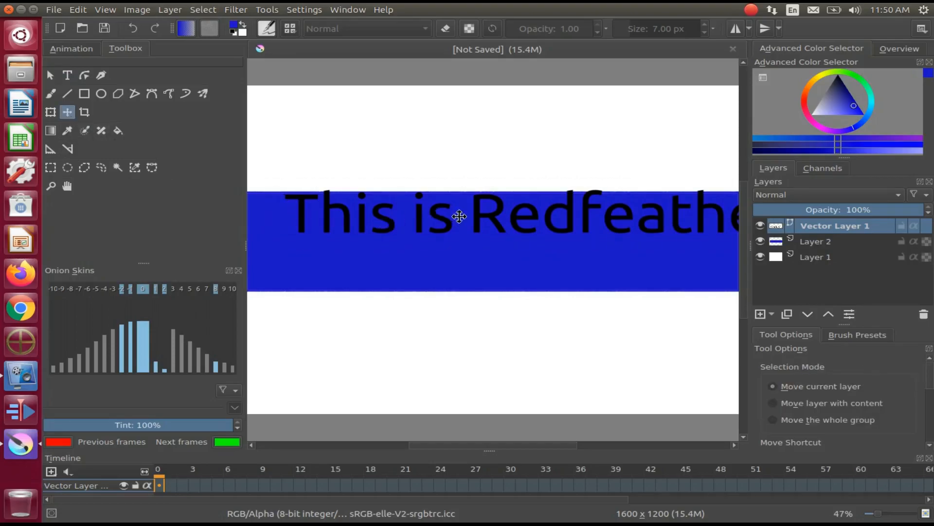
pyautogui.click(491, 215)
pyautogui.moveTo(491, 216); pyautogui.dragTo(454, 239)
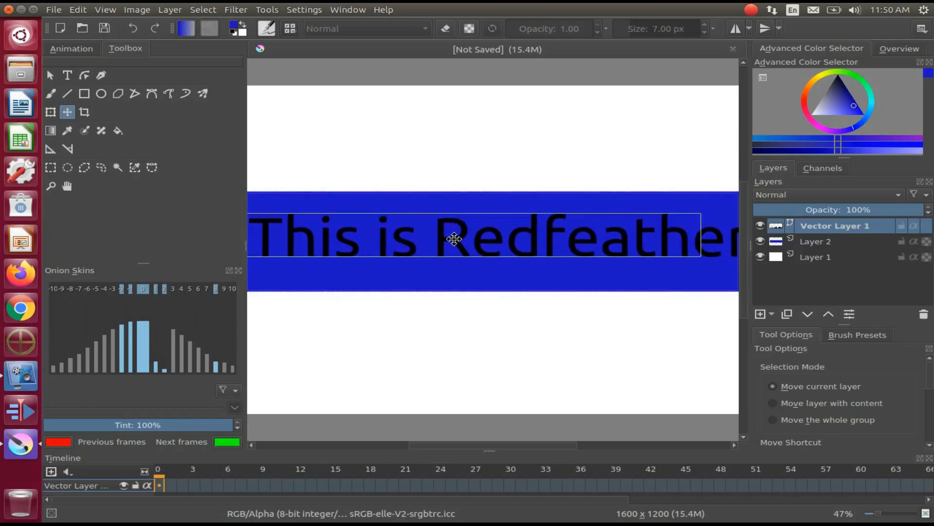
# Step: Reopen the text on the band for editing, set its font size to 28, save, and close the editor
pyautogui.click(67, 79)
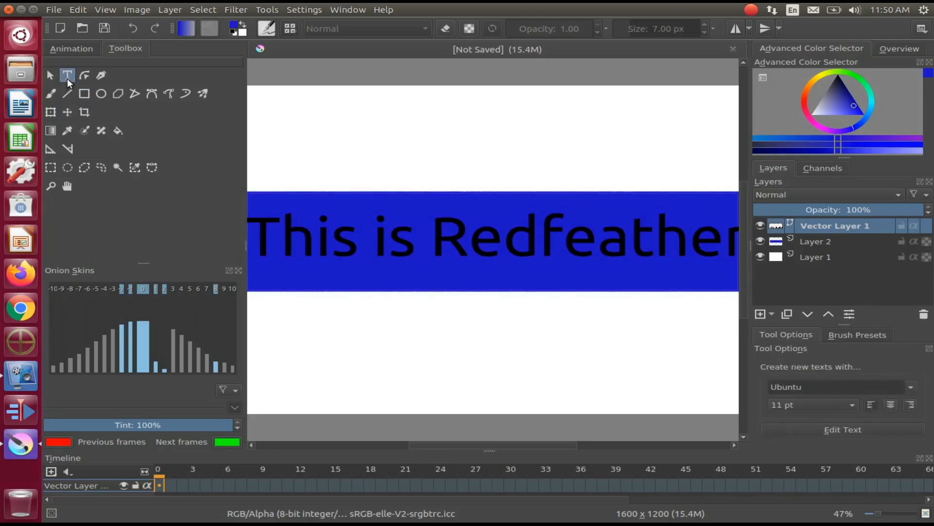
pyautogui.doubleClick(406, 240)
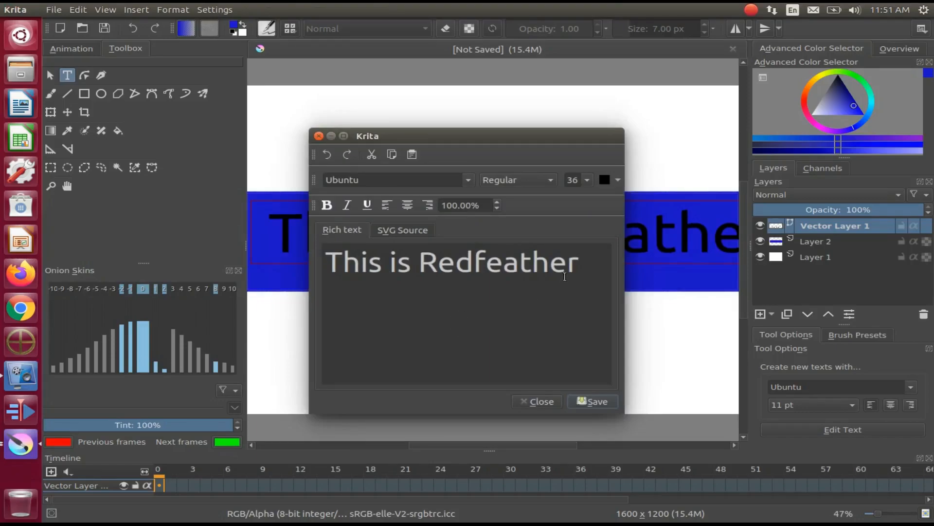
pyautogui.moveTo(580, 265); pyautogui.dragTo(325, 263)
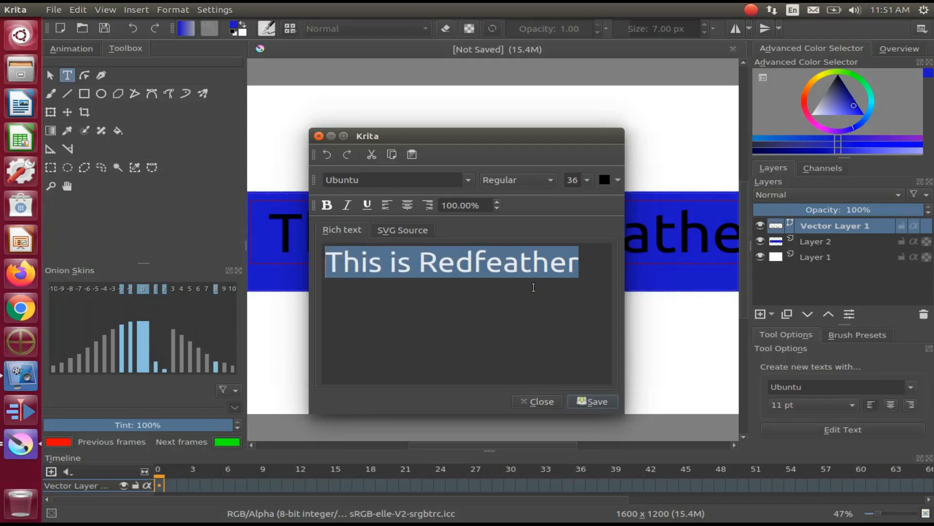
pyautogui.click(588, 179)
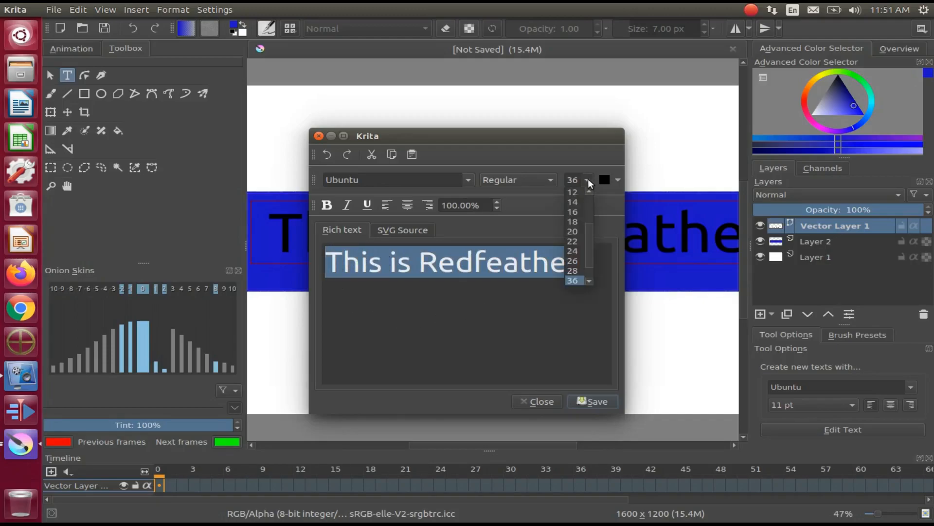
pyautogui.click(579, 271)
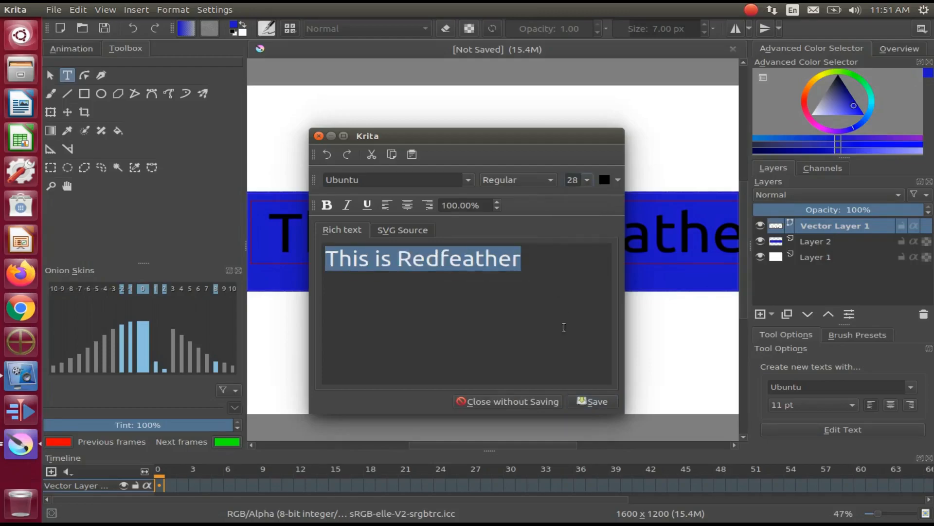
pyautogui.click(595, 401)
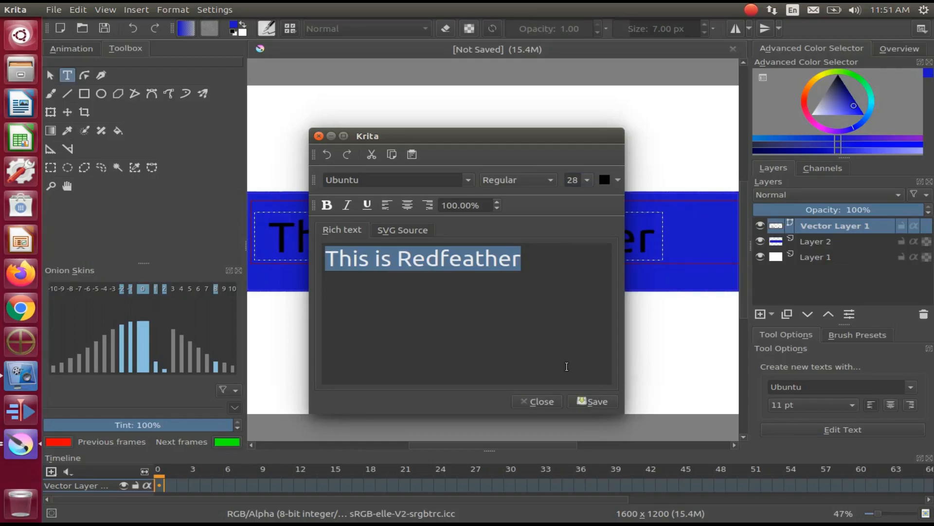
pyautogui.click(545, 400)
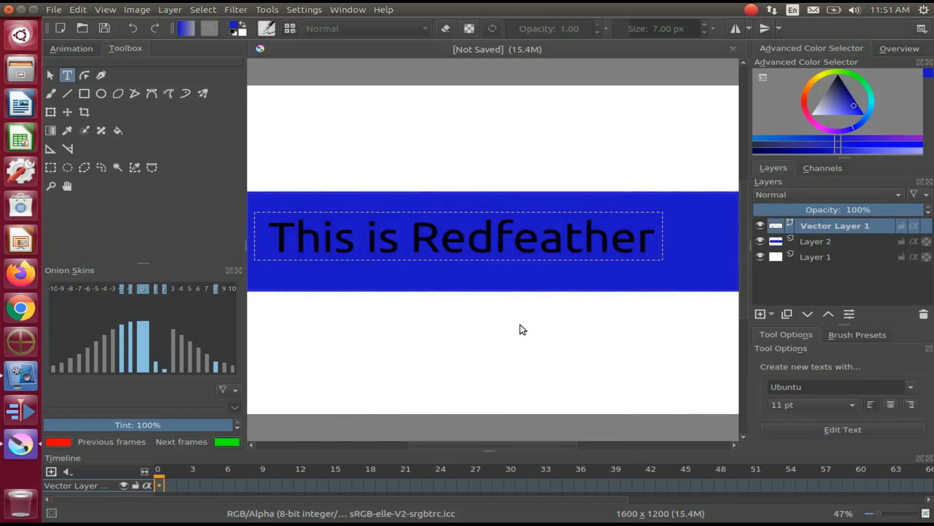
# Step: Move the "This is Redfeather" text layer right and slightly down so it sits centred on the blue band
pyautogui.click(67, 112)
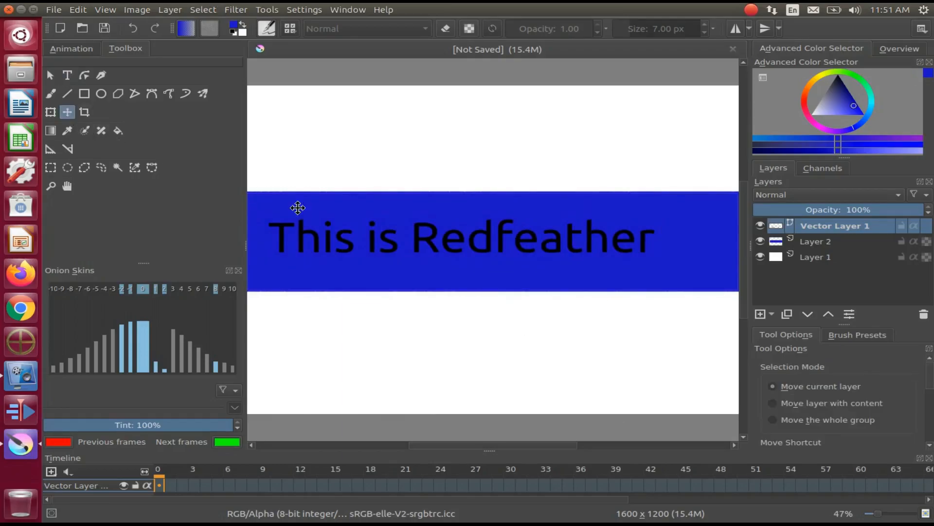
pyautogui.click(388, 242)
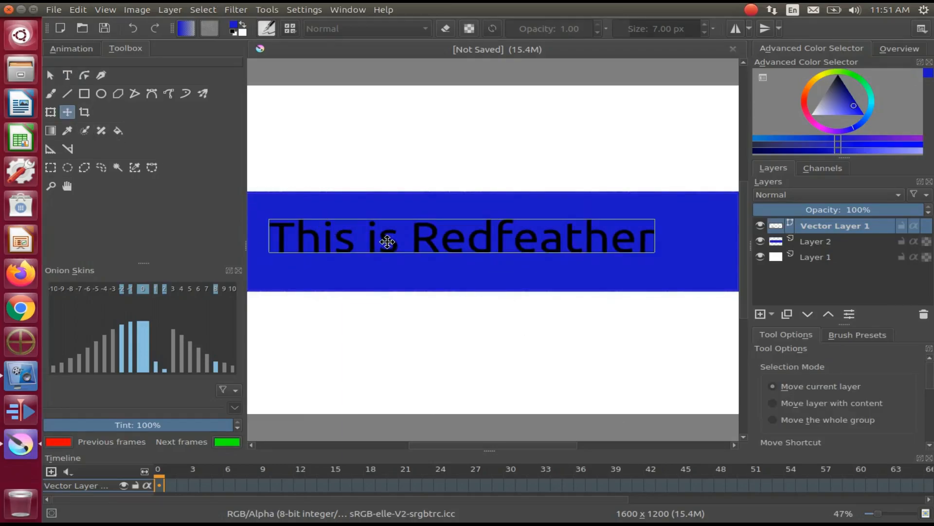
pyautogui.moveTo(388, 241); pyautogui.dragTo(418, 246)
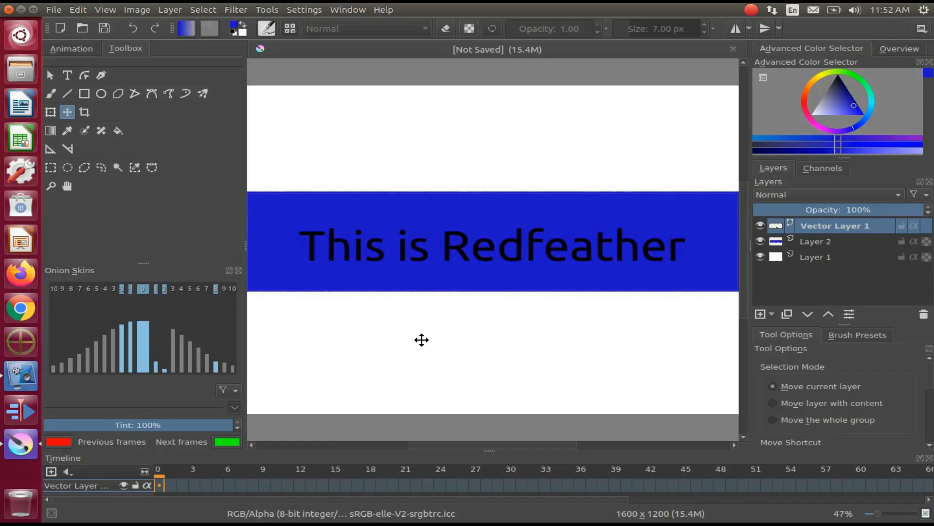
# Step: Save the full image in the Pictures folder as a PNG image named "T L.png", accepting the default PNG options
pyautogui.click(54, 7)
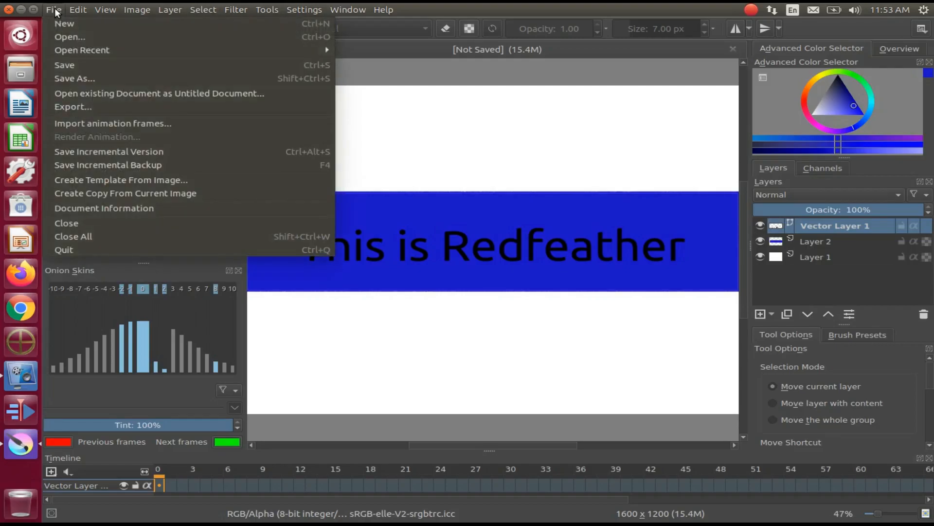
pyautogui.click(84, 83)
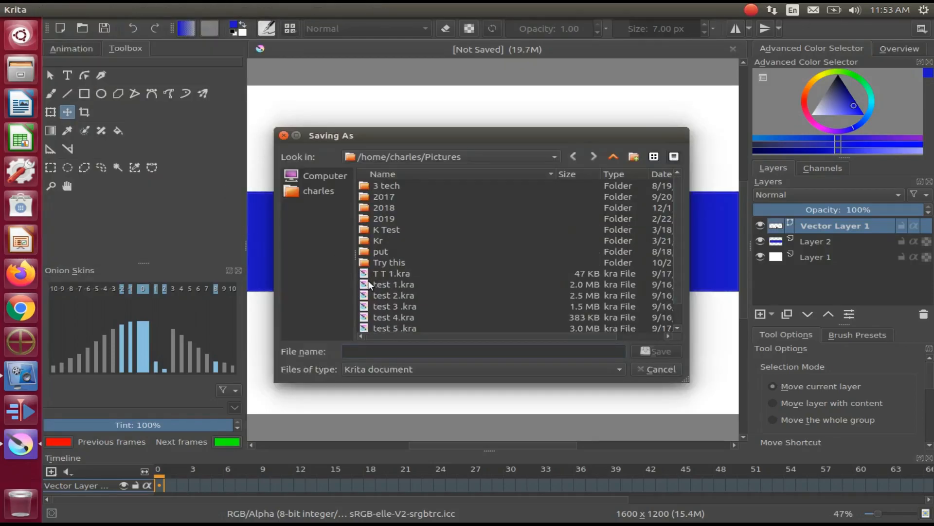
pyautogui.scroll(-1, 368, 279)
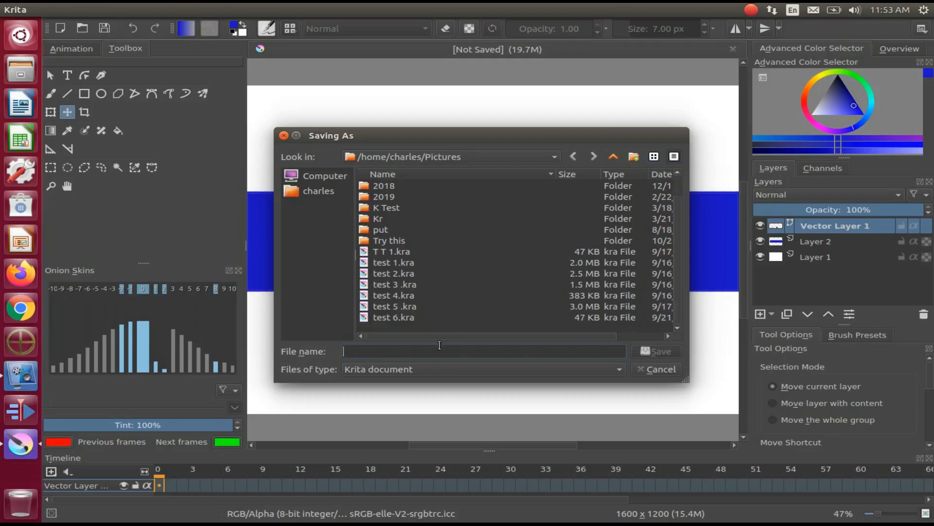
pyautogui.write('T L 1')
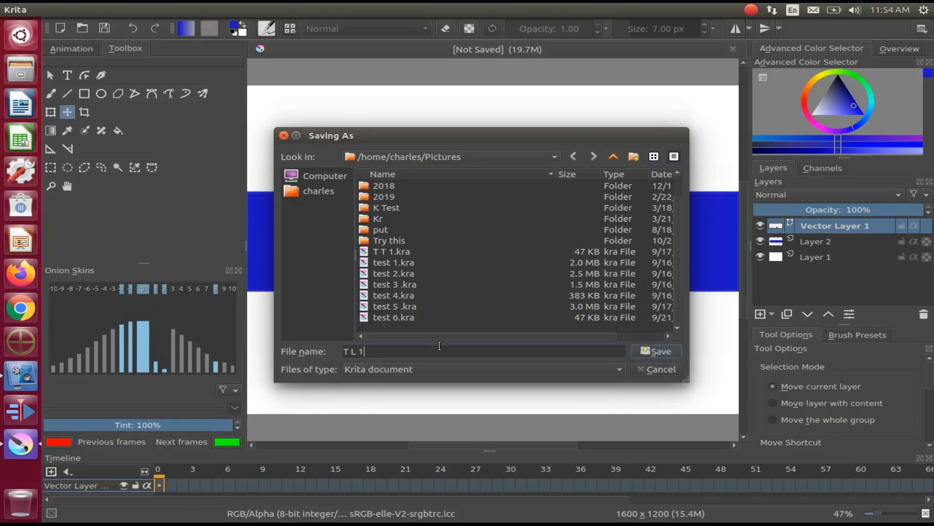
pyautogui.click(621, 369)
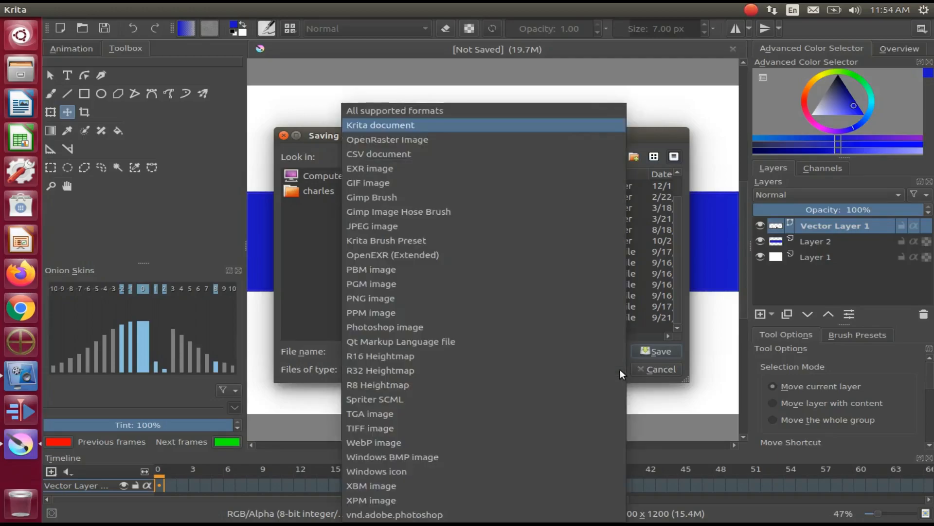
pyautogui.click(392, 298)
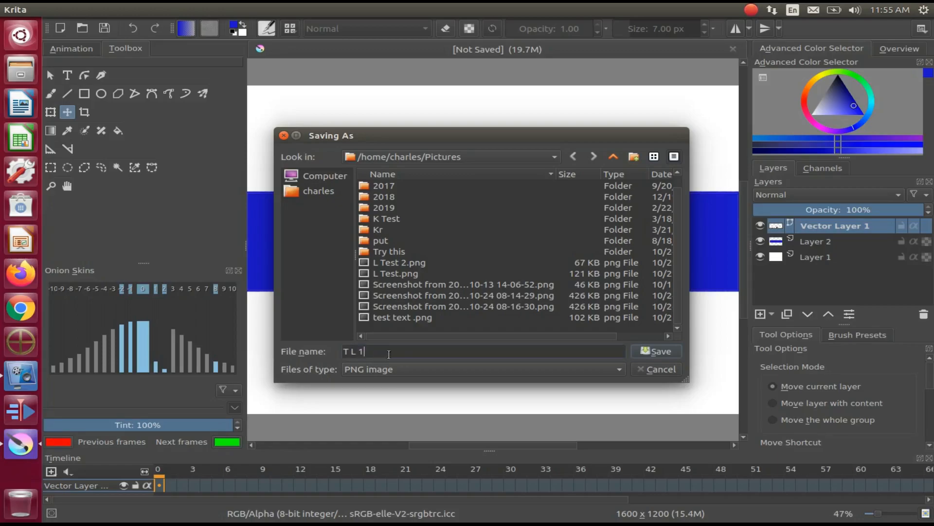
pyautogui.write('.png')
pyautogui.click(658, 349)
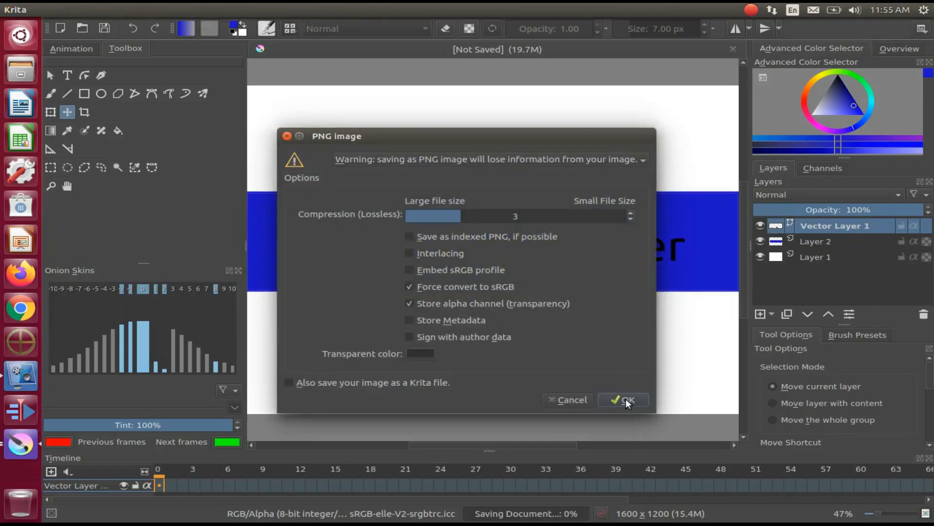
pyautogui.click(626, 398)
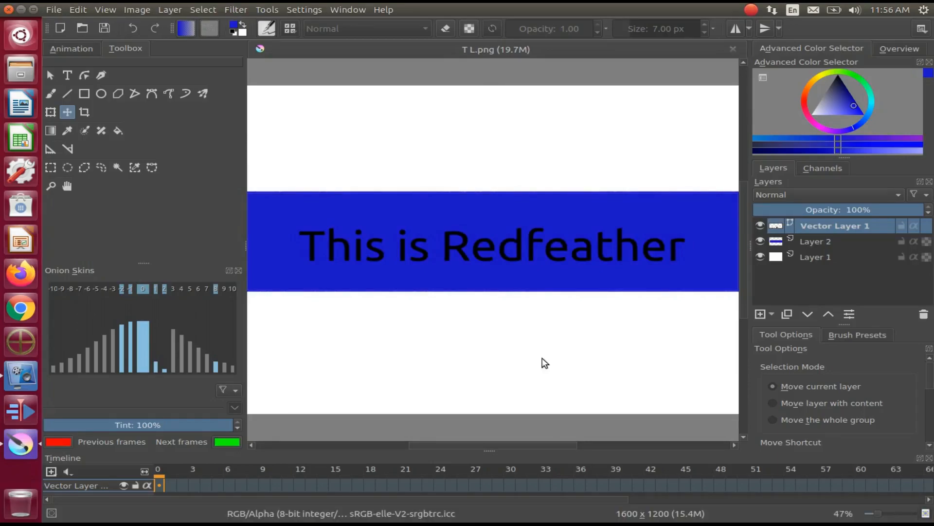
# Step: Crop the canvas to just the blue band, using a 1600 by 361 px area starting at Y 390 px
pyautogui.click(83, 111)
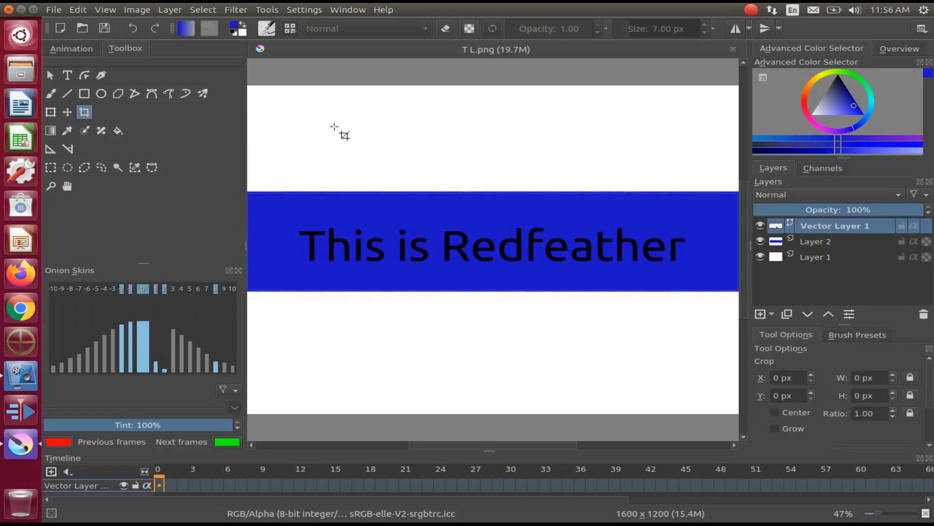
pyautogui.click(374, 131)
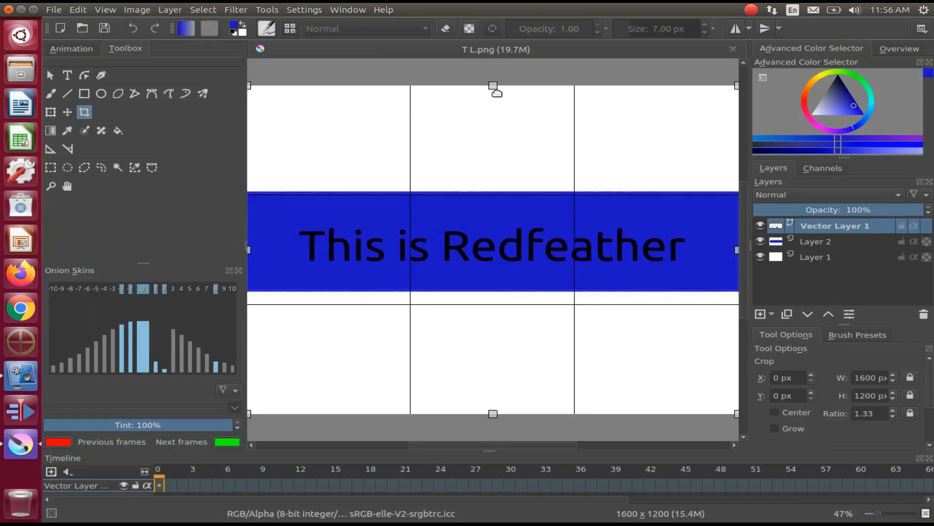
pyautogui.moveTo(493, 86); pyautogui.dragTo(493, 193)
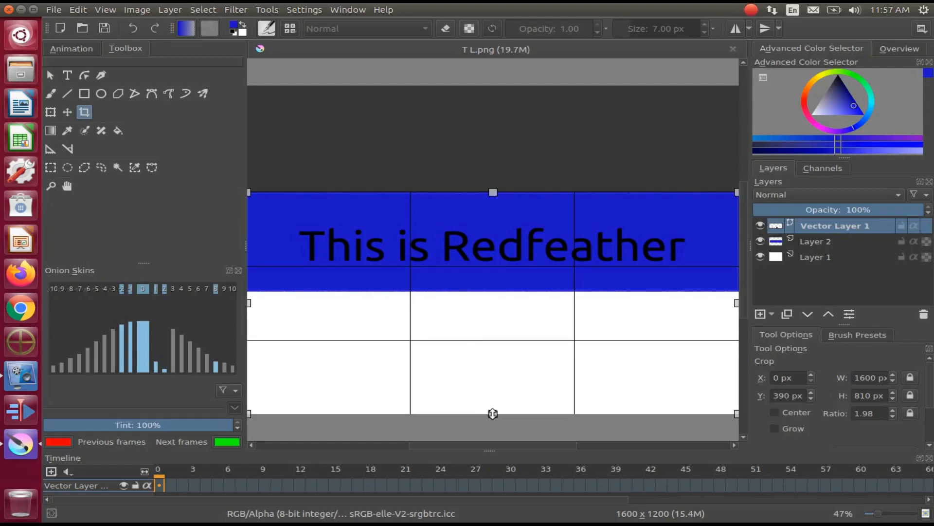
pyautogui.moveTo(492, 414); pyautogui.dragTo(492, 291)
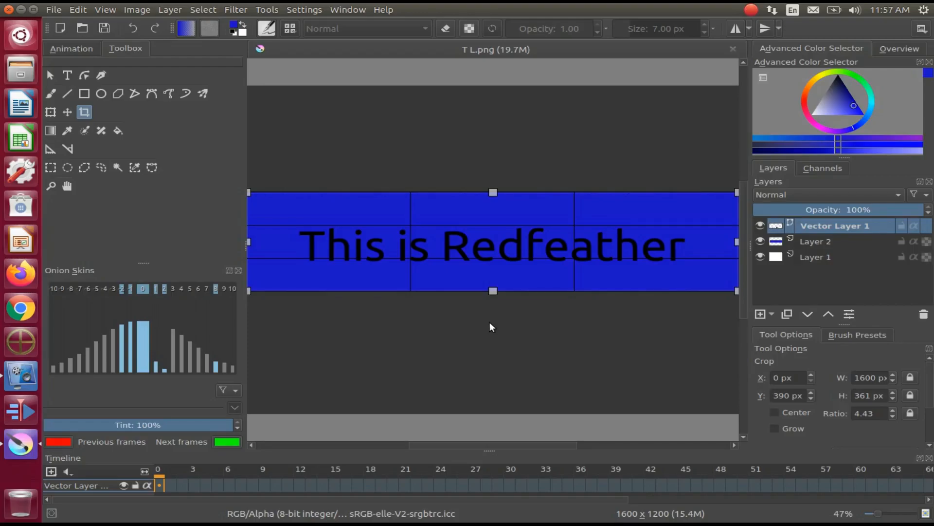
pyautogui.press('Return')
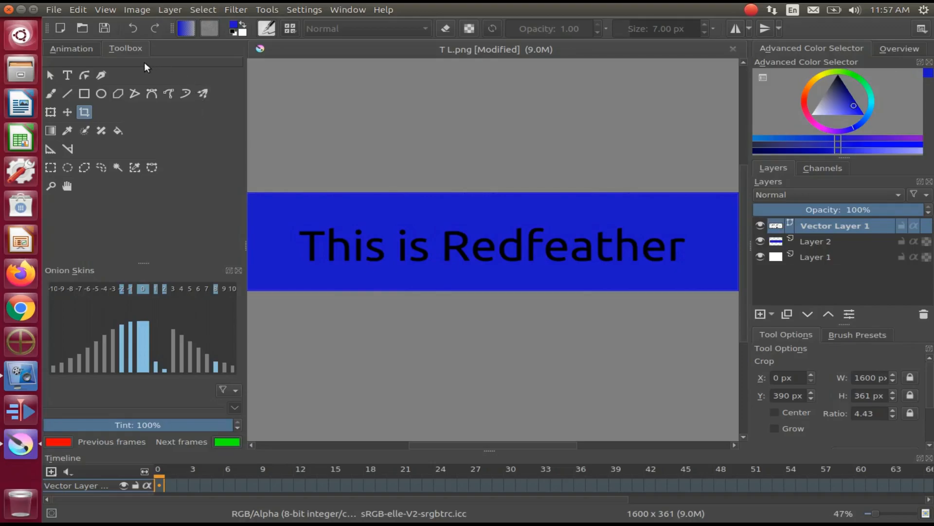
# Step: Save the cropped banner as a separate PNG named "T L 1.png" with default options, and view the saved images in Image Viewer
pyautogui.click(54, 10)
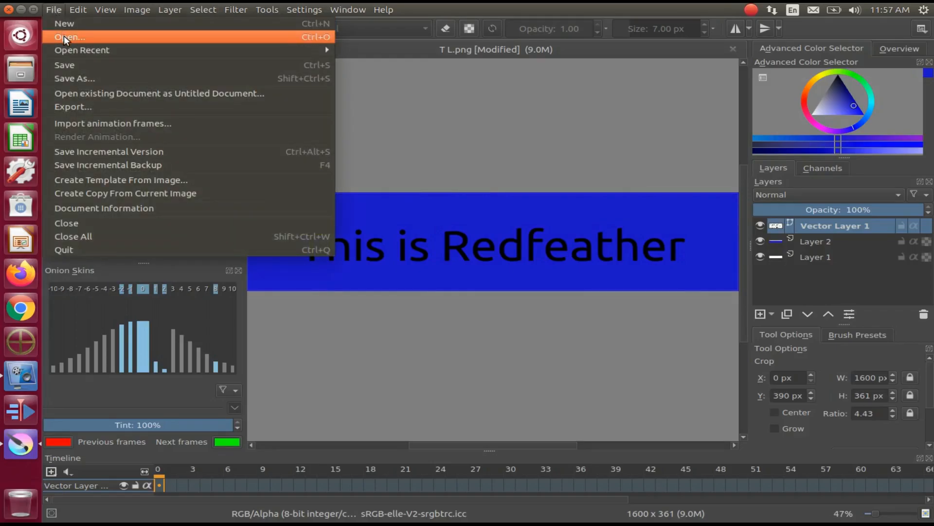
pyautogui.click(66, 78)
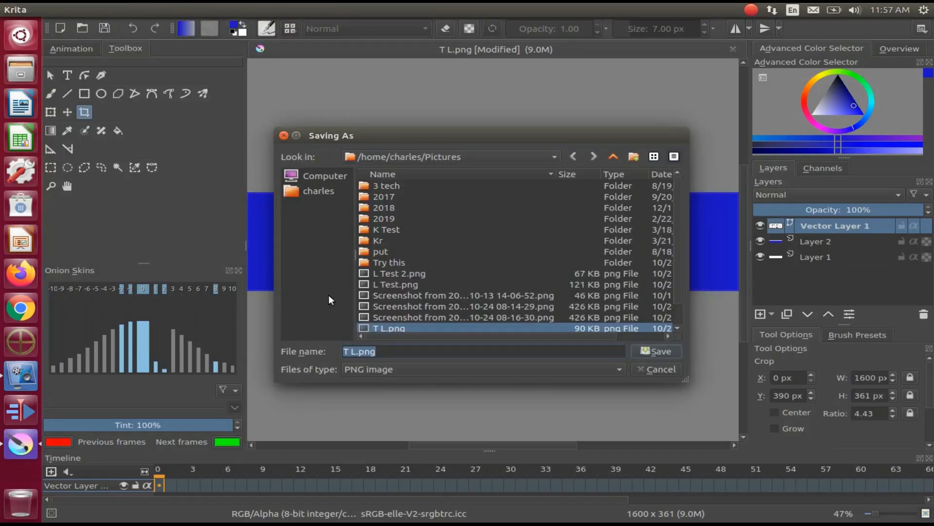
pyautogui.click(356, 352)
pyautogui.write('1')
pyautogui.click(665, 350)
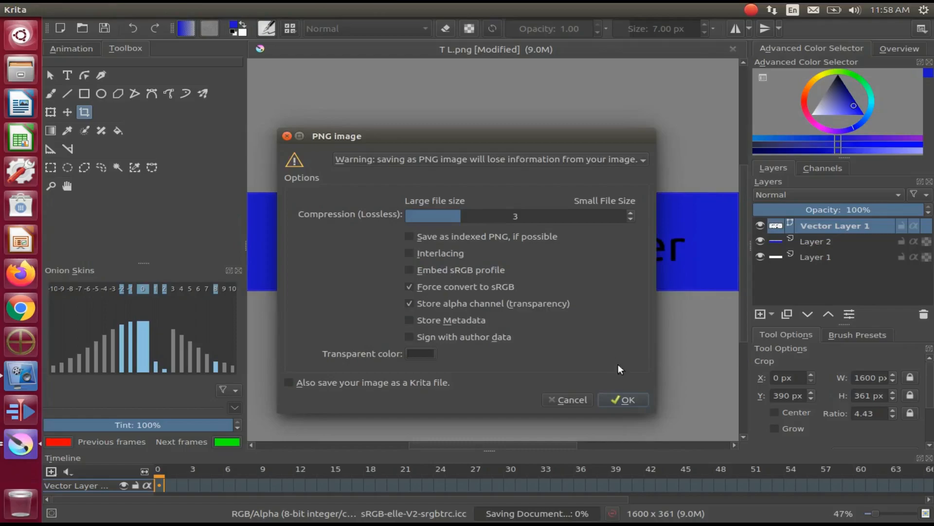
pyautogui.click(628, 401)
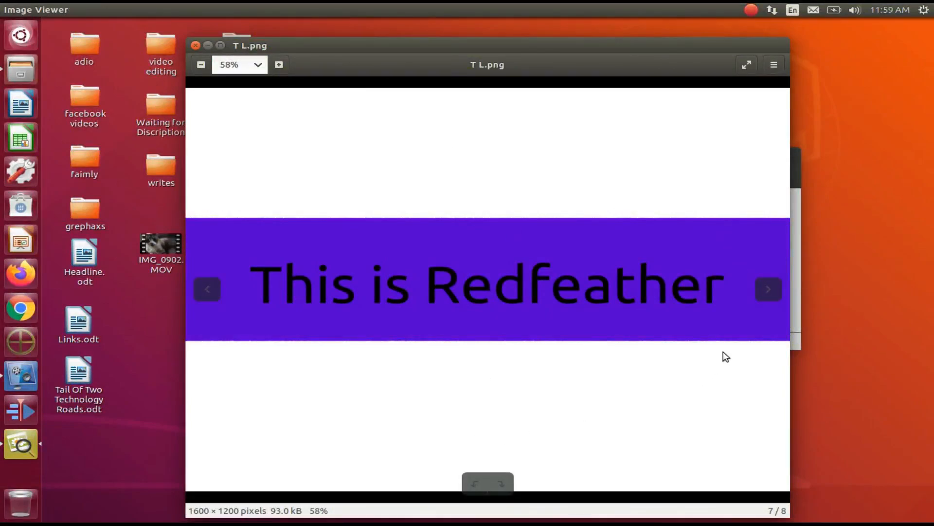
pyautogui.click(772, 291)
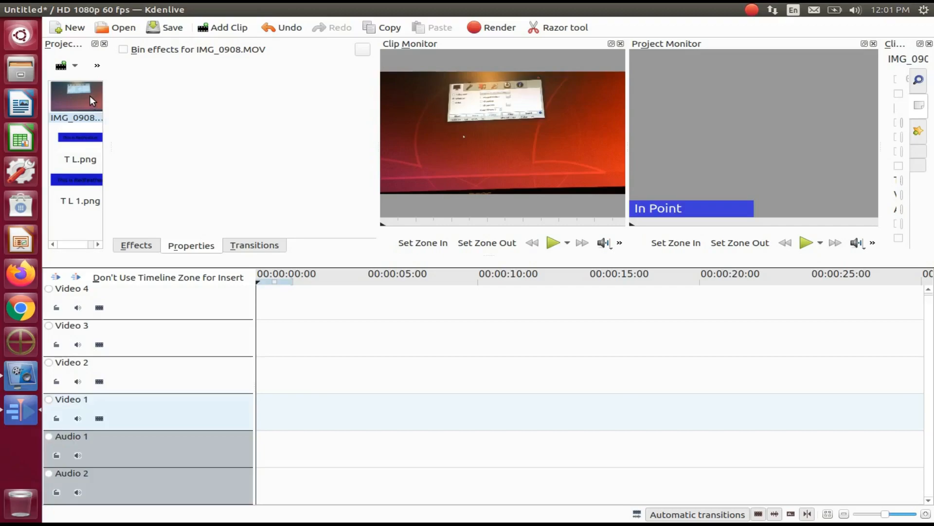
# Step: In Kdenlive, place IMG_0908.MOV at the start of Video 3 and T L.png followed by T L 1.png on Video 4, and preview both
pyautogui.moveTo(90, 95); pyautogui.dragTo(319, 340)
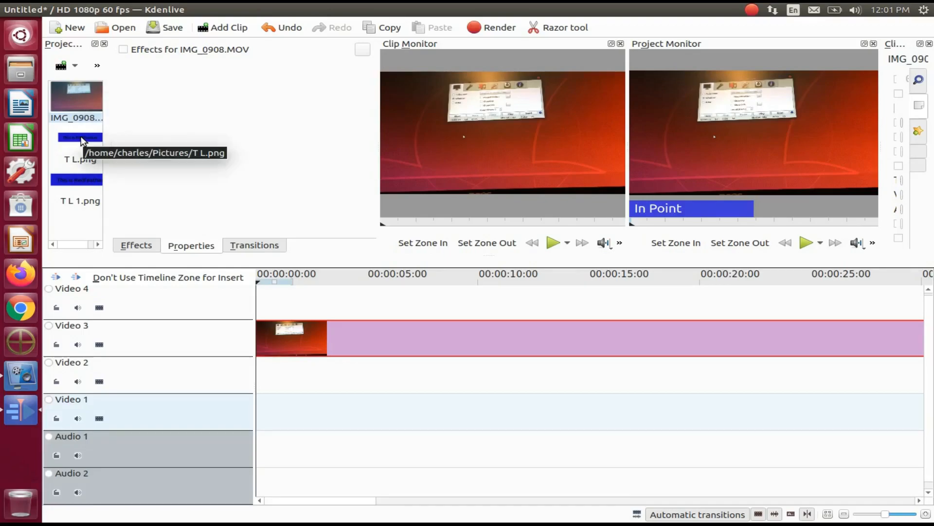
pyautogui.moveTo(81, 136); pyautogui.dragTo(299, 304)
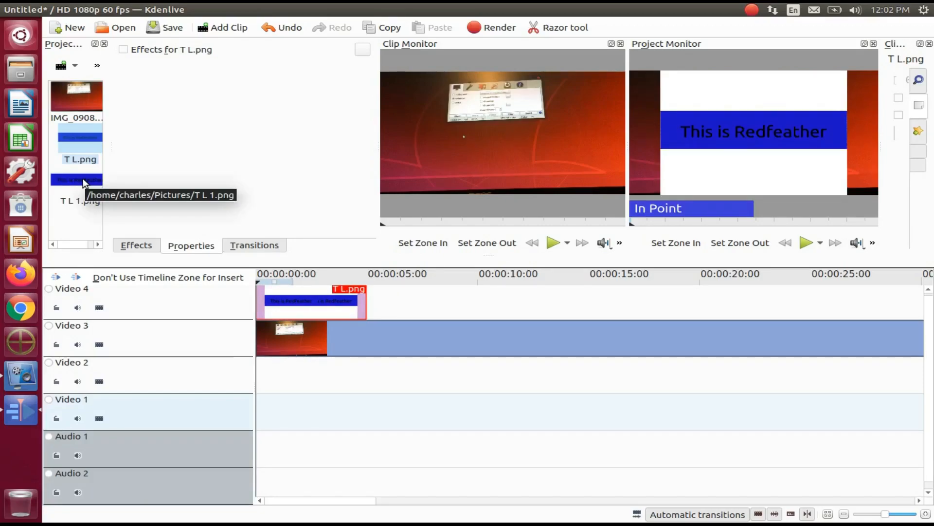
pyautogui.moveTo(83, 178); pyautogui.dragTo(391, 300)
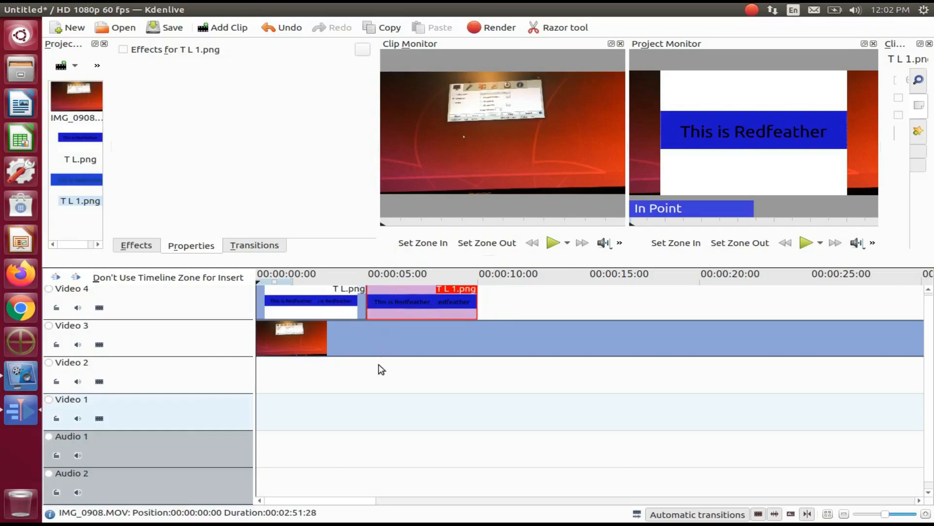
pyautogui.click(382, 381)
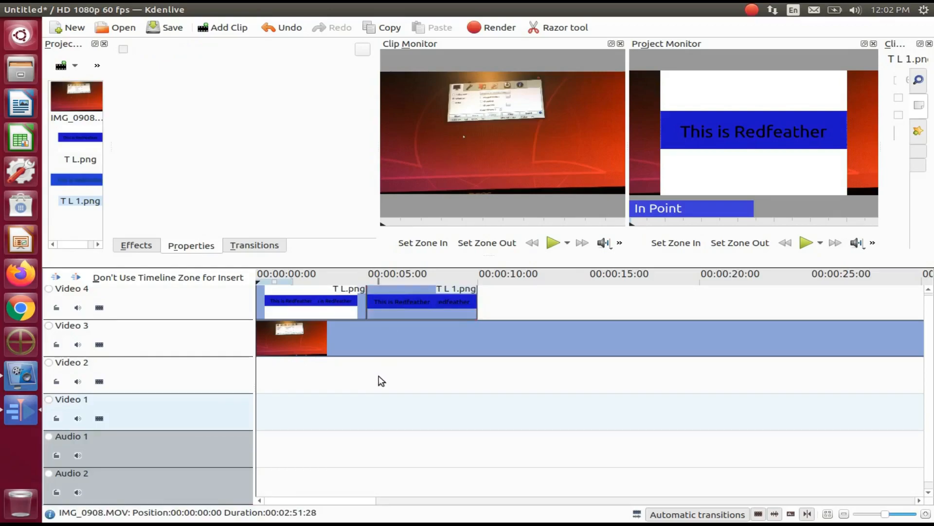
pyautogui.click(379, 376)
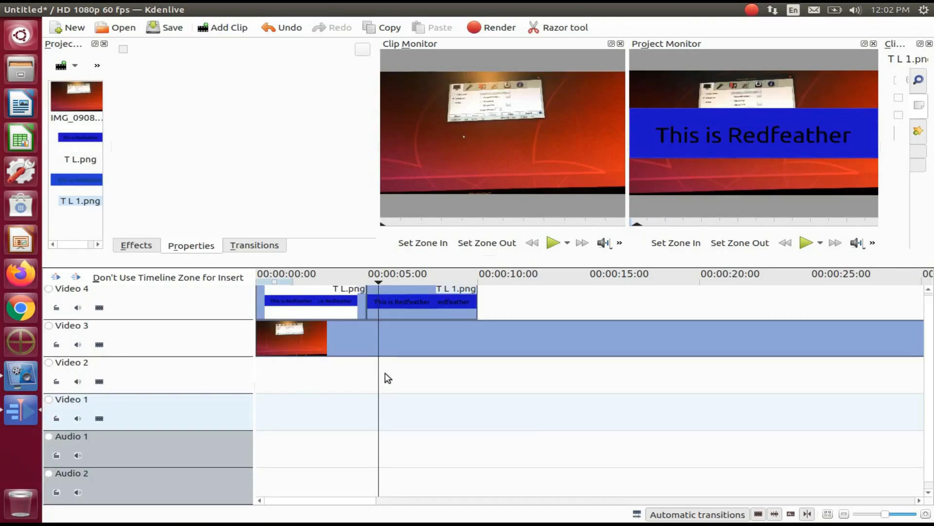
pyautogui.click(331, 388)
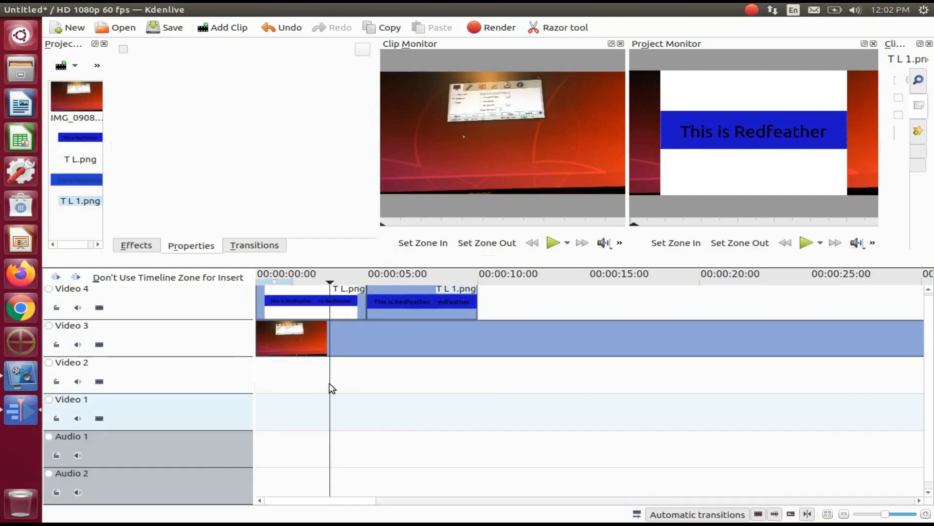
# Step: Add the Position and Zoom effect to the T L 1.png clip and move its banner to the frame's bottom edge, about X -9, Y 296
pyautogui.click(408, 380)
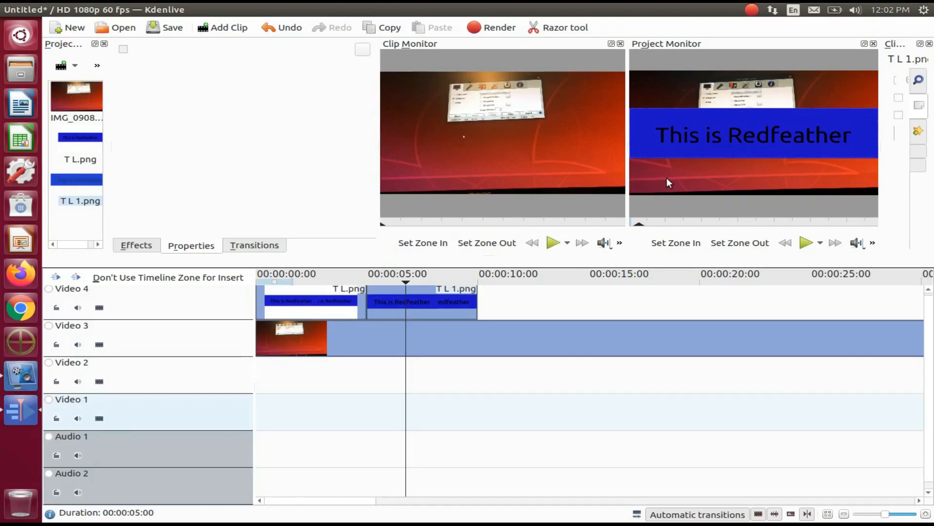
pyautogui.click(137, 246)
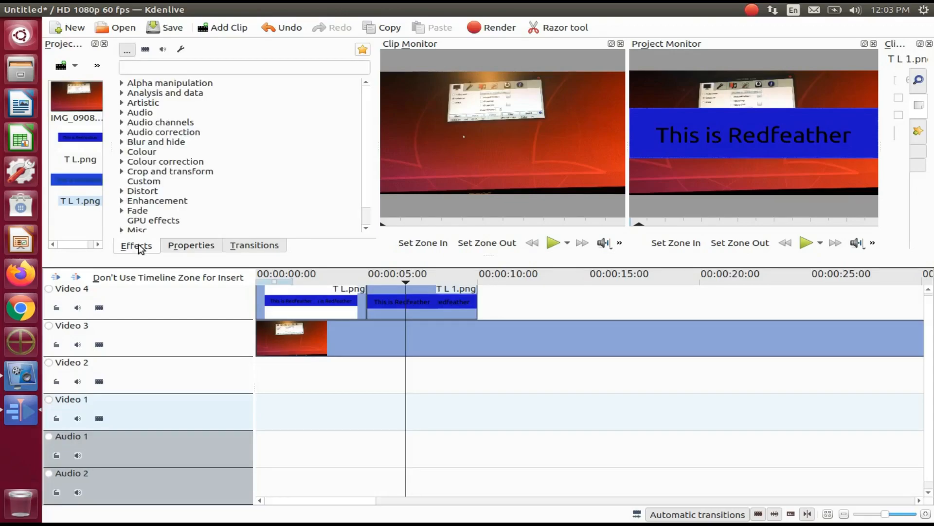
pyautogui.scroll(-1, 170, 161)
pyautogui.click(122, 151)
pyautogui.moveTo(189, 205); pyautogui.dragTo(416, 303)
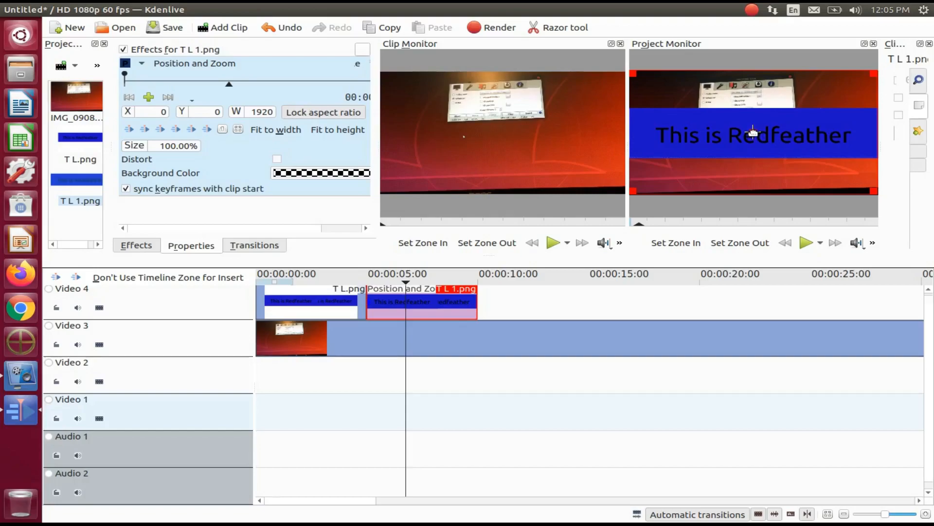
pyautogui.moveTo(753, 132); pyautogui.dragTo(752, 166)
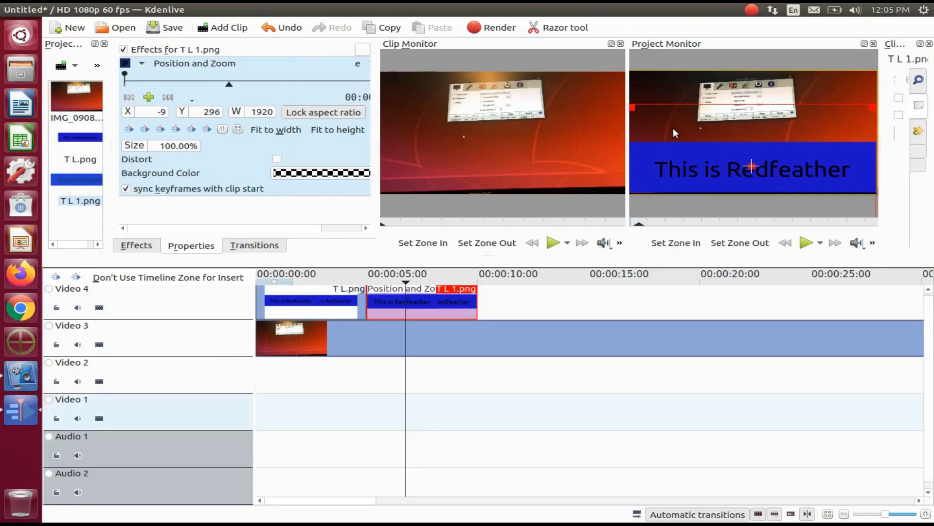
# Step: Add the Crop, Scale and Tilt effect to the T L.png clip and set its top crop to 387
pyautogui.click(310, 378)
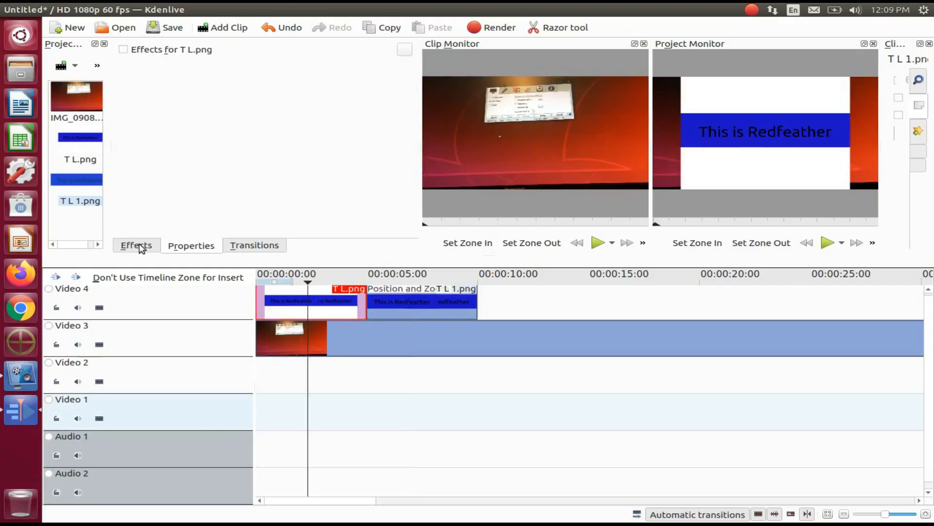
pyautogui.click(139, 246)
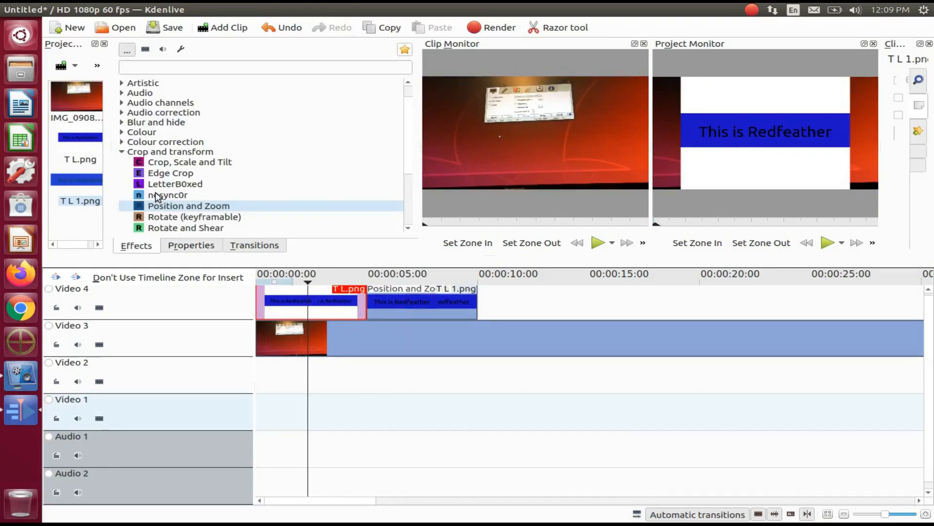
pyautogui.moveTo(197, 162); pyautogui.dragTo(319, 302)
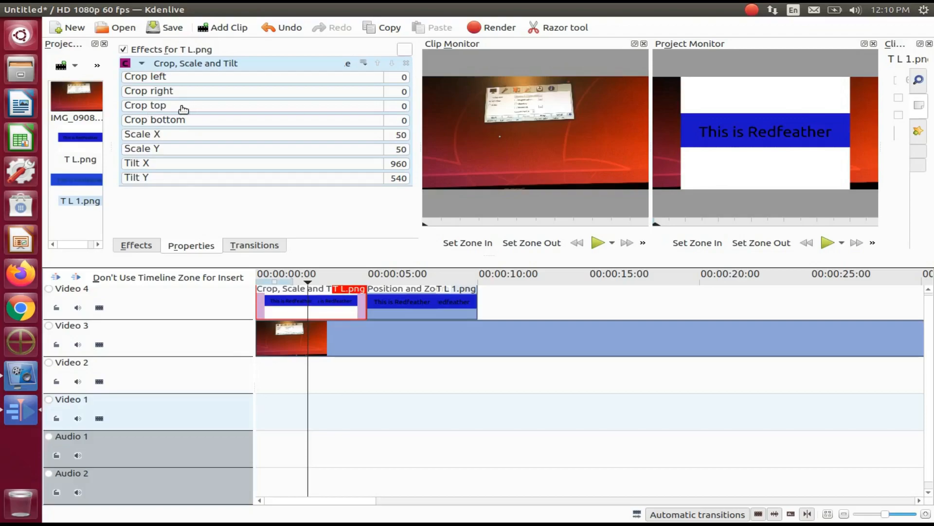
pyautogui.click(152, 108)
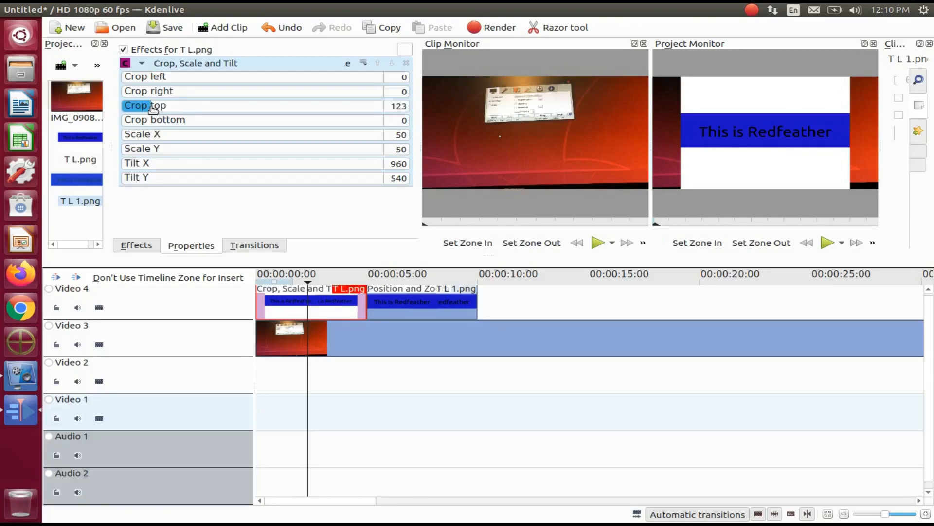
pyautogui.click(183, 109)
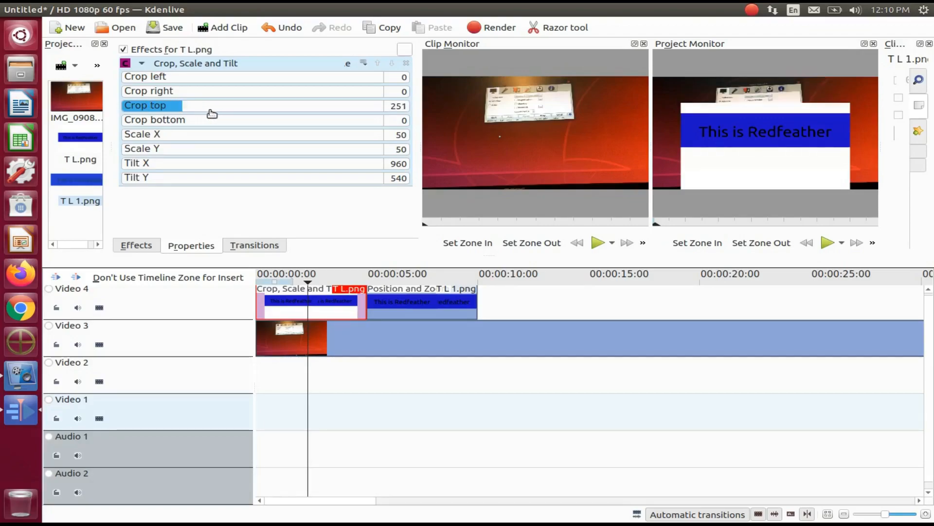
pyautogui.click(198, 108)
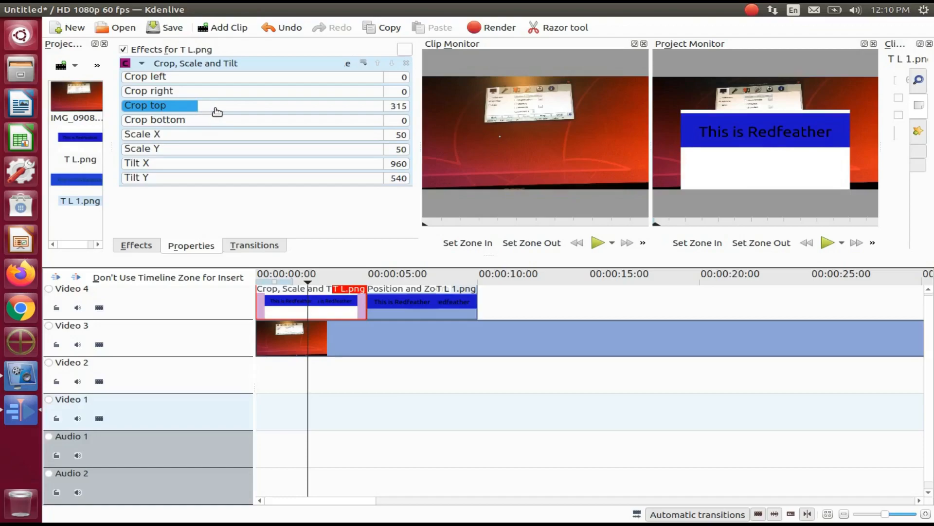
pyautogui.click(216, 109)
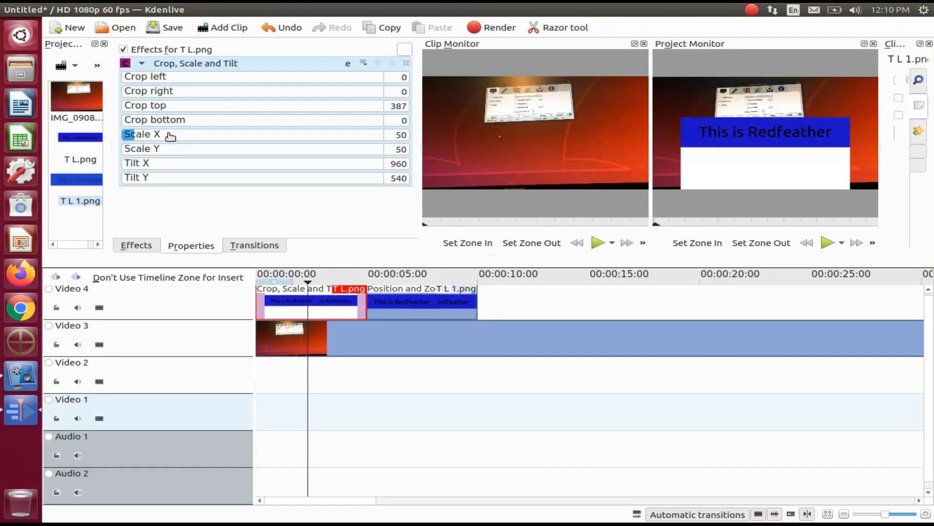
# Step: Crop the white area below the T L.png banner by setting the bottom crop to 419
pyautogui.click(141, 122)
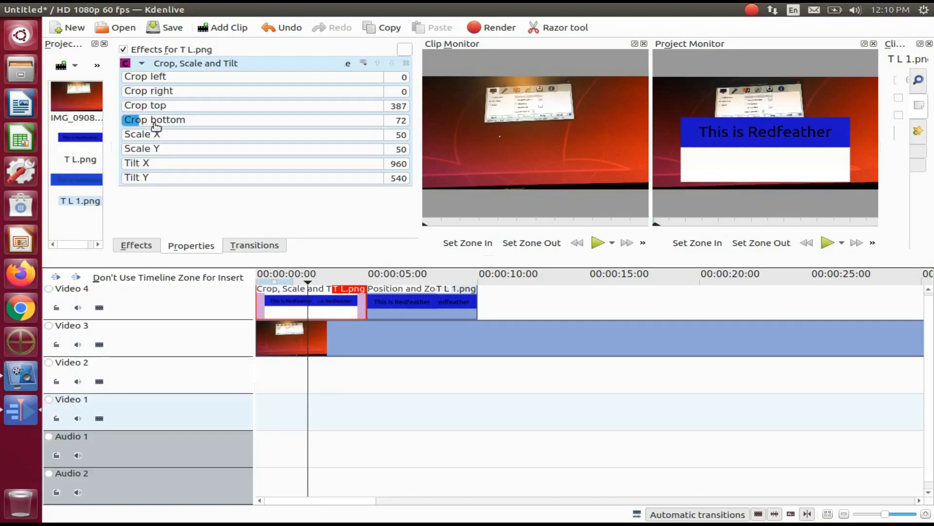
pyautogui.click(156, 126)
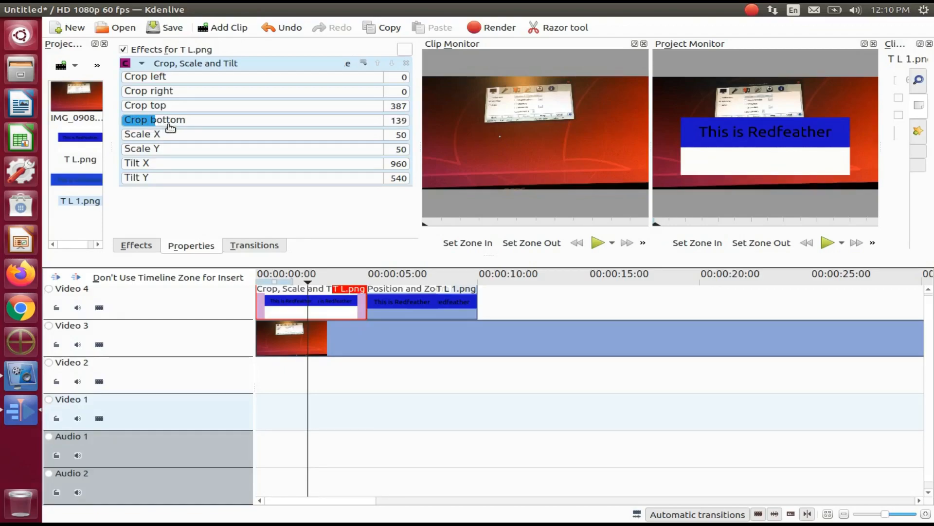
pyautogui.click(179, 124)
pyautogui.click(197, 124)
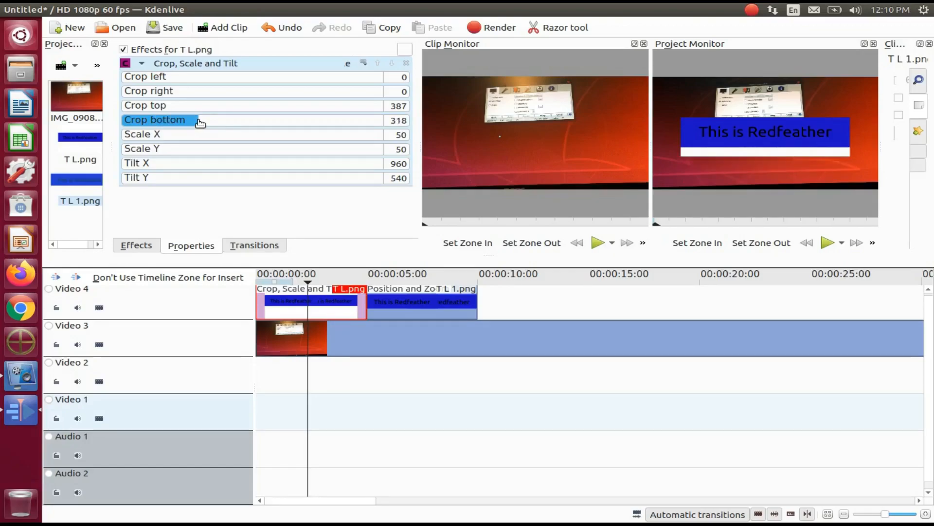
pyautogui.click(224, 124)
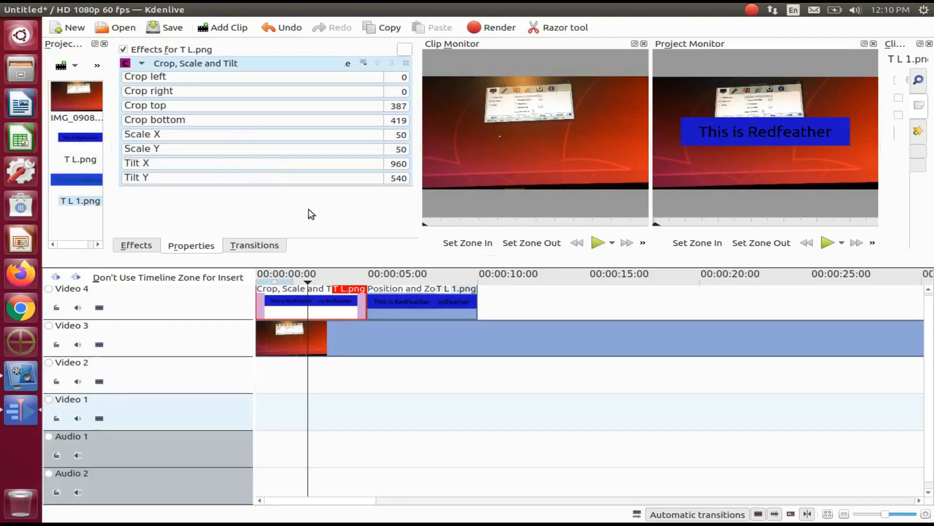
# Step: Add the Rotate and Shear effect to the T L.png clip
pyautogui.click(142, 248)
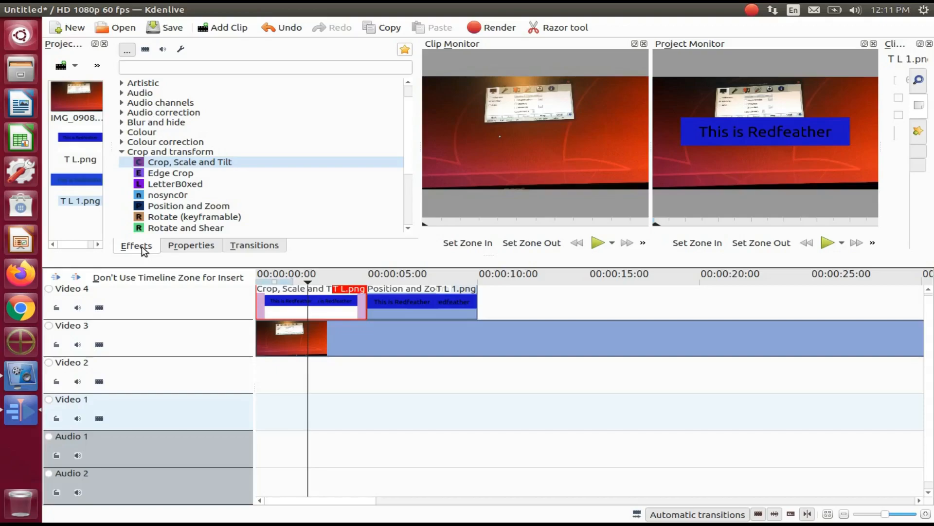
pyautogui.click(176, 228)
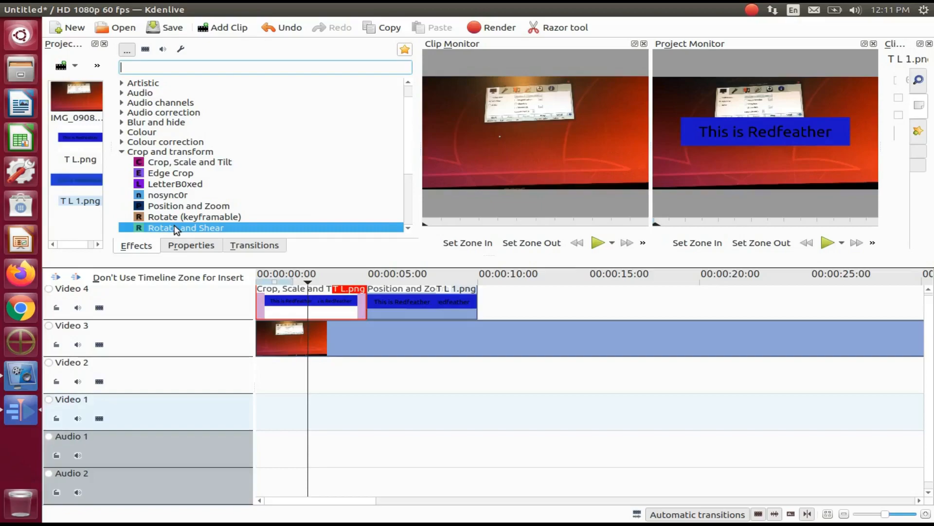
pyautogui.moveTo(174, 225); pyautogui.dragTo(307, 304)
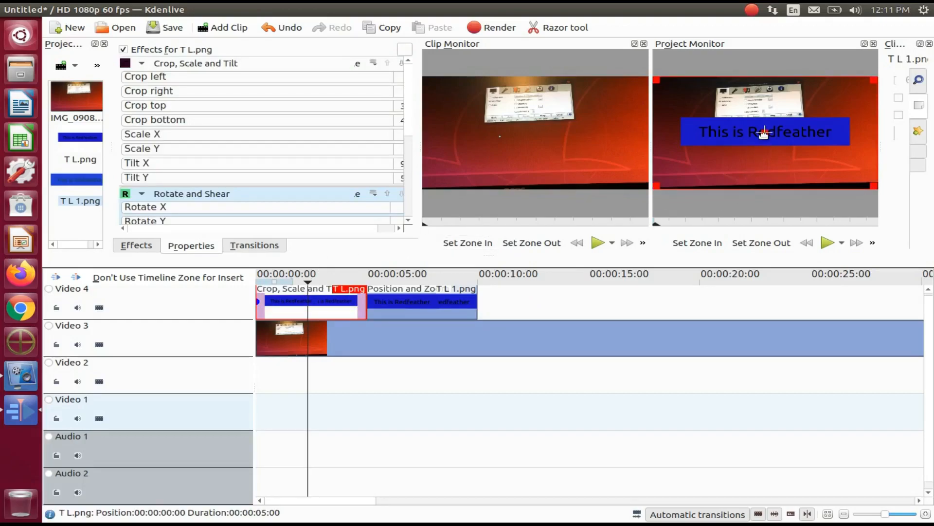
# Step: Move the T L.png banner down and enlarge its frame toward the lower left, to about X -462, Y 186, width 2396
pyautogui.scroll(-2, 409, 180)
pyautogui.scroll(-4, 411, 182)
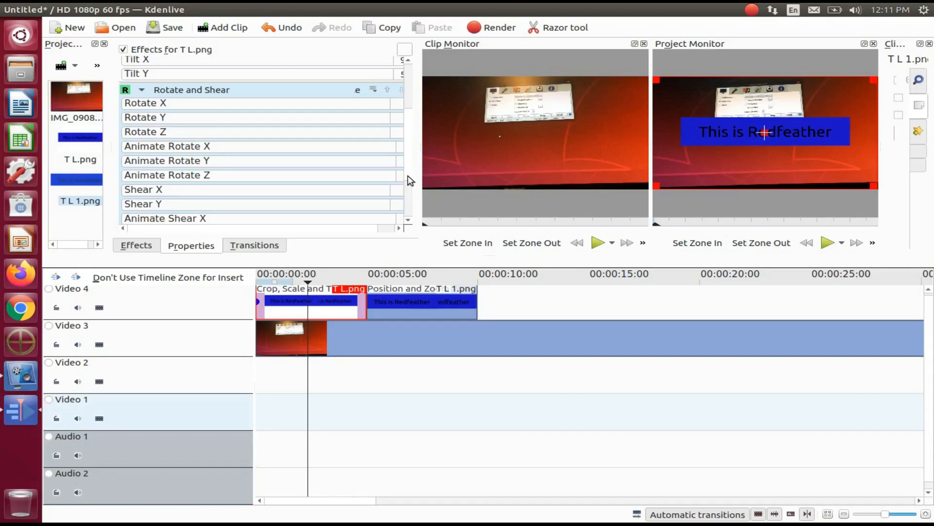
pyautogui.scroll(-3, 409, 178)
pyautogui.scroll(3, 409, 178)
pyautogui.scroll(-3, 408, 177)
pyautogui.scroll(3, 408, 176)
pyautogui.scroll(-3, 407, 176)
pyautogui.scroll(3, 409, 177)
pyautogui.scroll(-3, 409, 177)
pyautogui.scroll(3, 409, 177)
pyautogui.scroll(-3, 410, 181)
pyautogui.scroll(3, 410, 181)
pyautogui.scroll(-3, 410, 181)
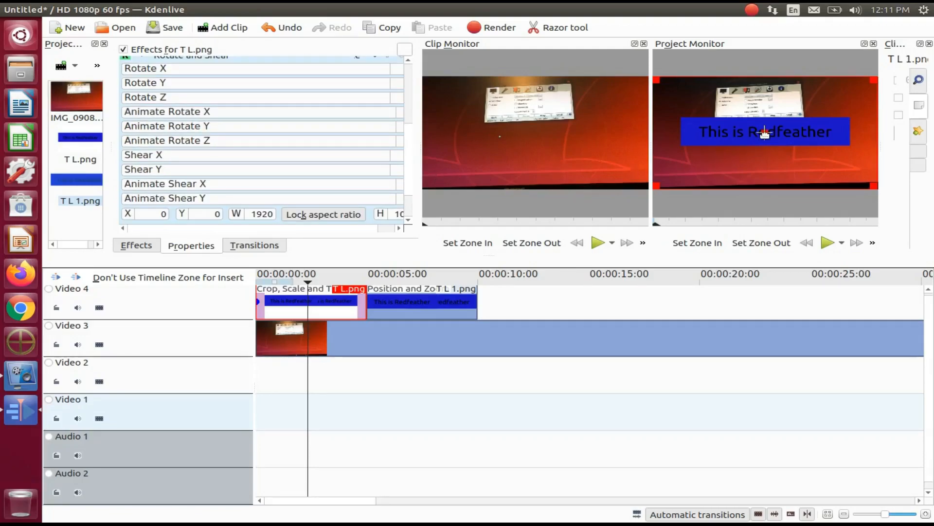
pyautogui.moveTo(765, 132); pyautogui.dragTo(765, 153)
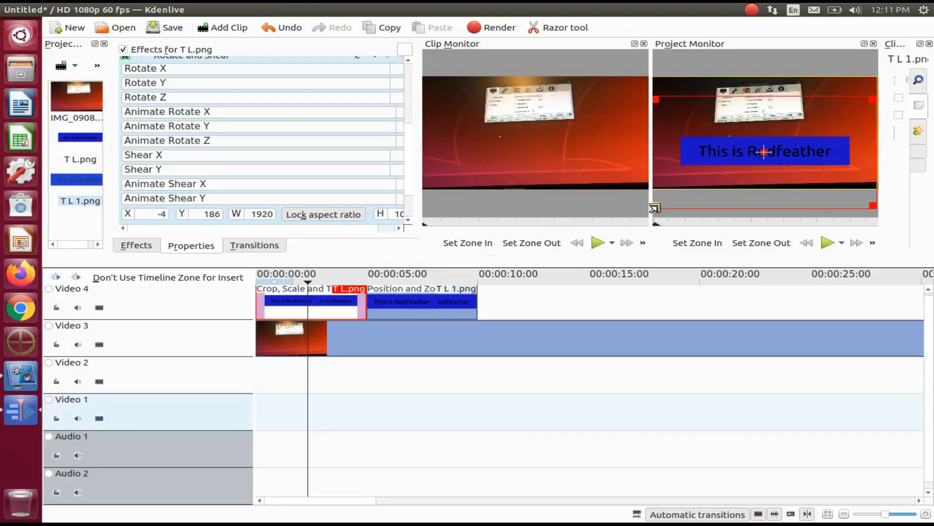
pyautogui.moveTo(654, 207); pyautogui.dragTo(461, 232)
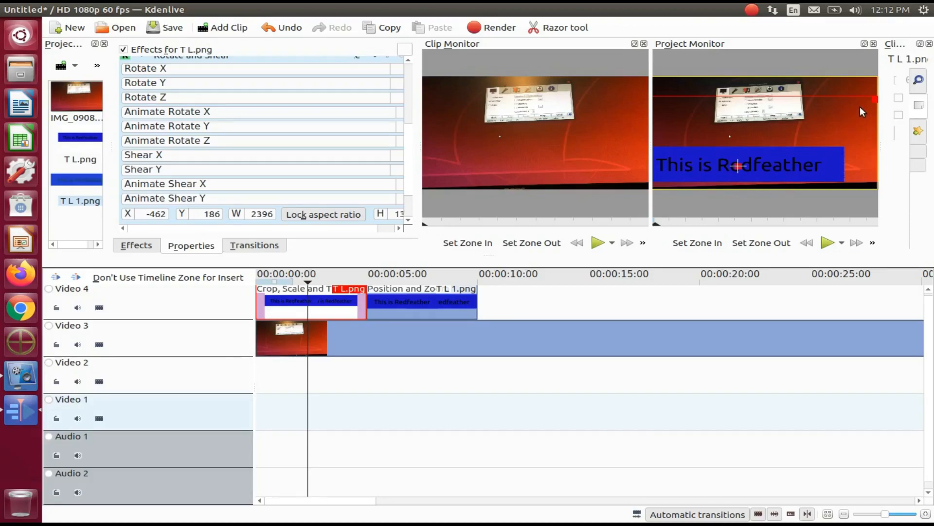
# Step: Undock and widen the Project Monitor, and fit the T L.png banner across the frame's bottom at about X -447, Y 139, width 2708
pyautogui.click(865, 44)
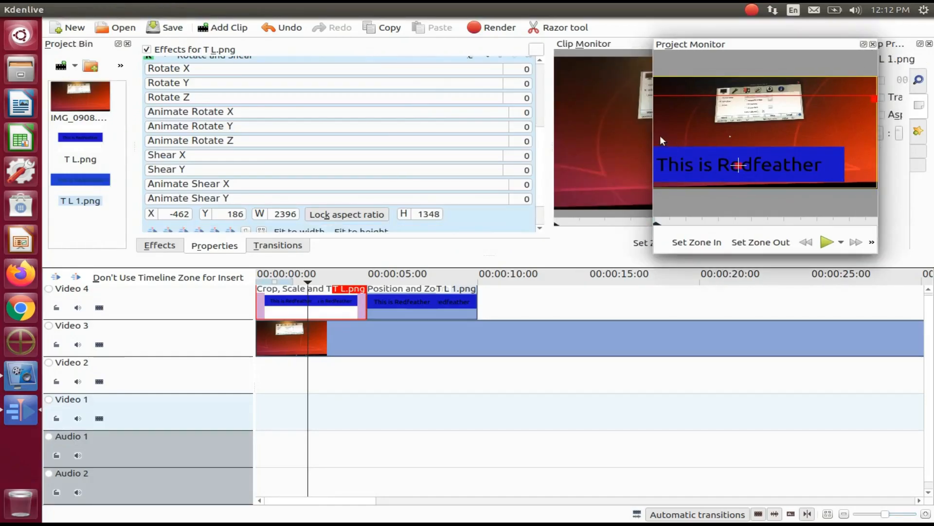
pyautogui.moveTo(654, 135); pyautogui.dragTo(430, 178)
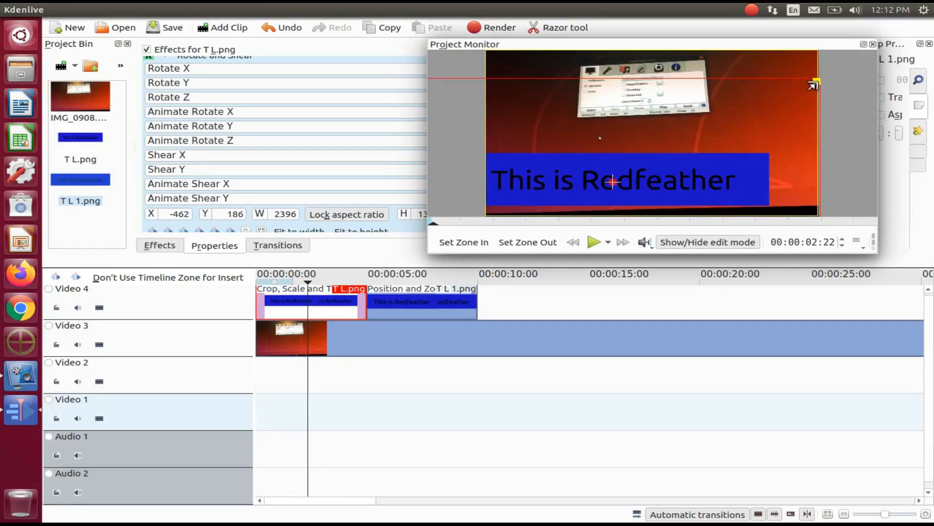
pyautogui.moveTo(812, 86); pyautogui.dragTo(933, 58)
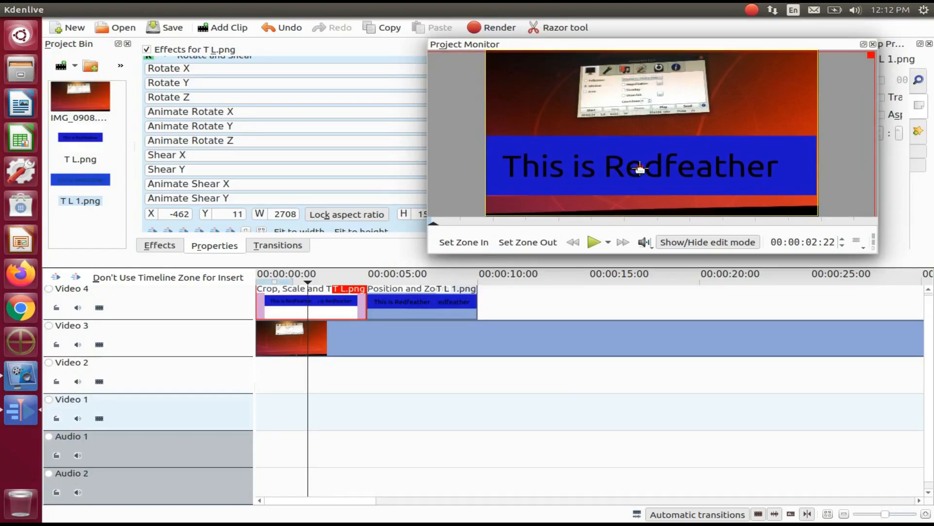
pyautogui.moveTo(640, 169); pyautogui.dragTo(643, 188)
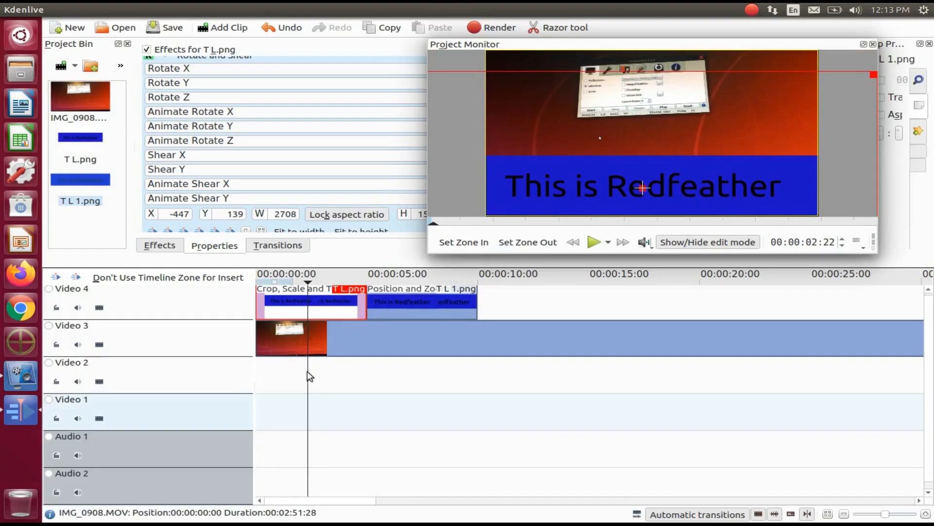
# Step: Shift the T L 1.png banner slightly down and right to about X 7, Y 308, and view it without the effect handles
pyautogui.click(413, 375)
pyautogui.click(419, 306)
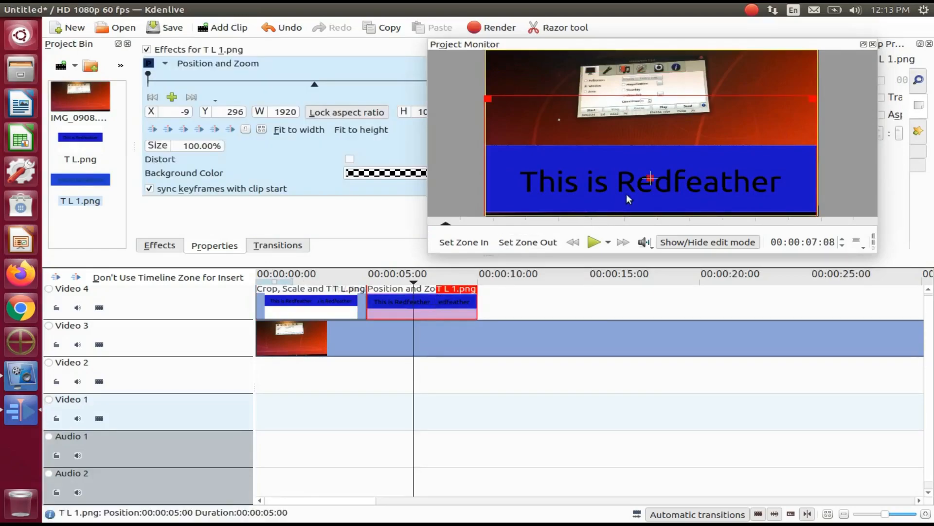
pyautogui.click(651, 178)
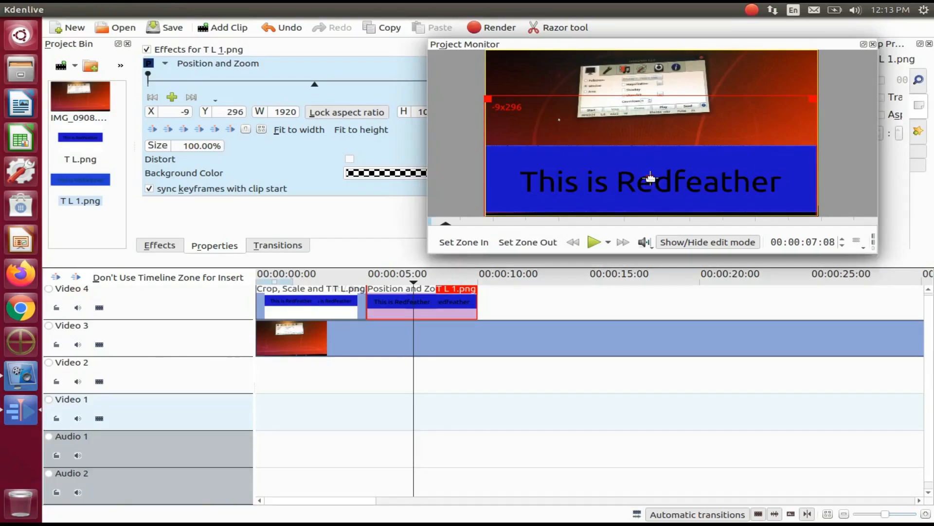
pyautogui.moveTo(651, 178); pyautogui.dragTo(653, 181)
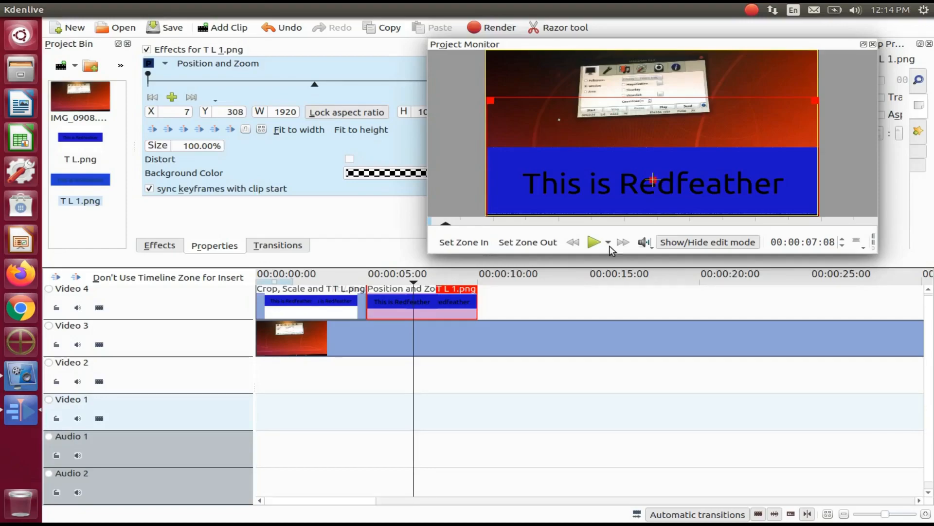
pyautogui.click(415, 375)
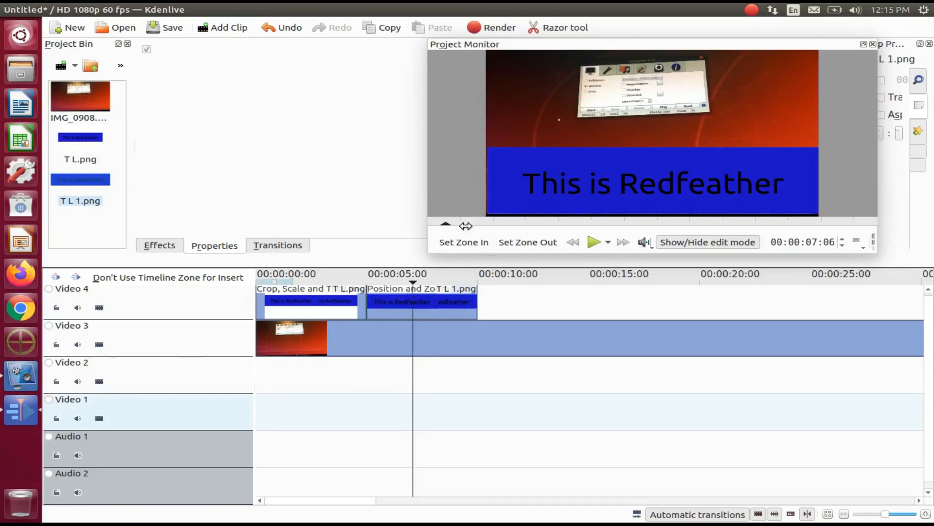
# Step: Enlarge the T L 1.png banner to about 103.52% and reposition it at the frame's bottom edge, about X -63, Y 300
pyautogui.click(420, 295)
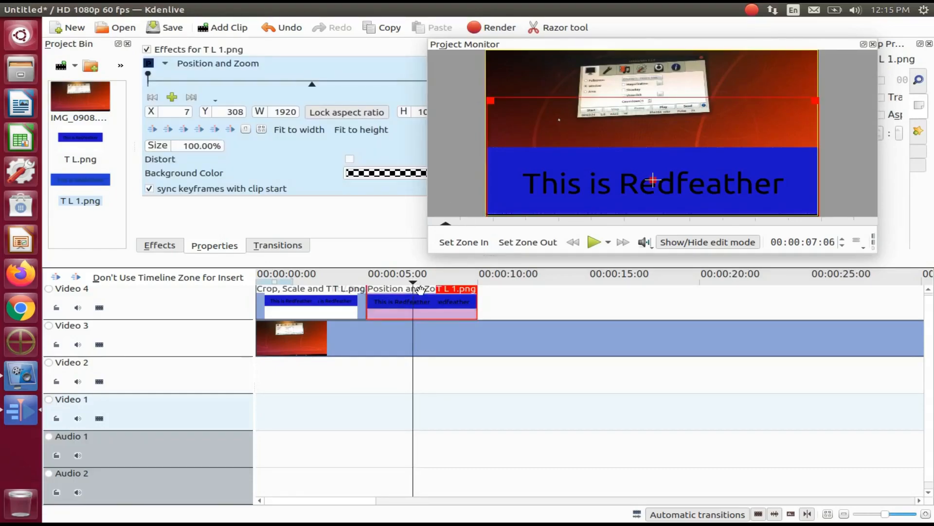
pyautogui.moveTo(482, 97); pyautogui.dragTo(456, 95)
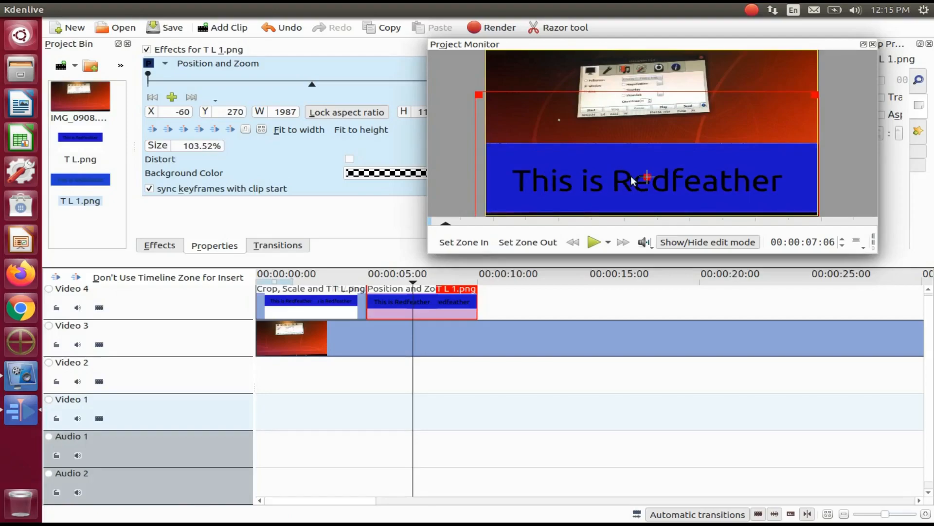
pyautogui.click(647, 178)
pyautogui.moveTo(647, 178); pyautogui.dragTo(647, 185)
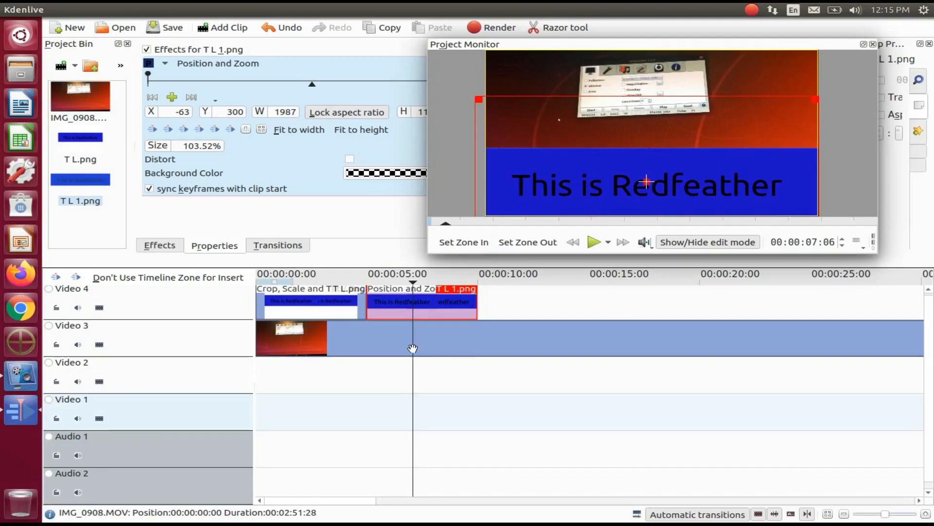
pyautogui.click(415, 373)
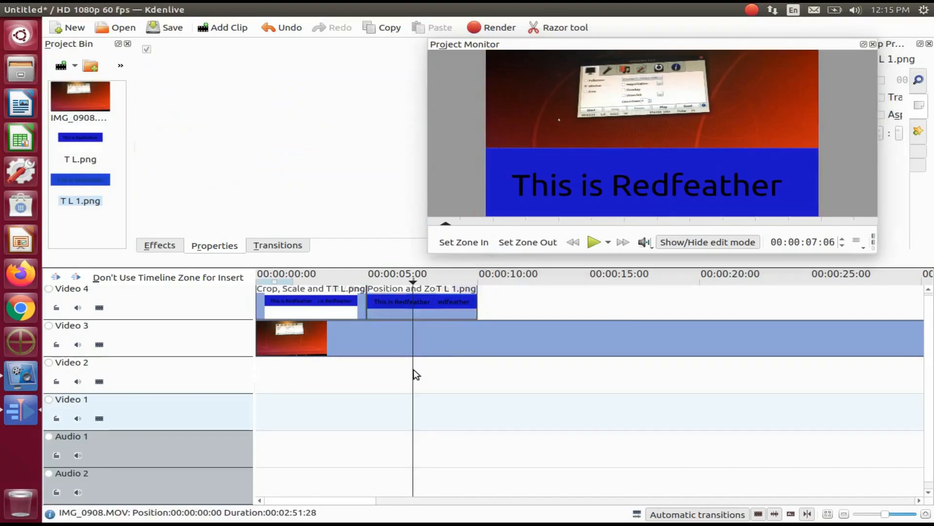